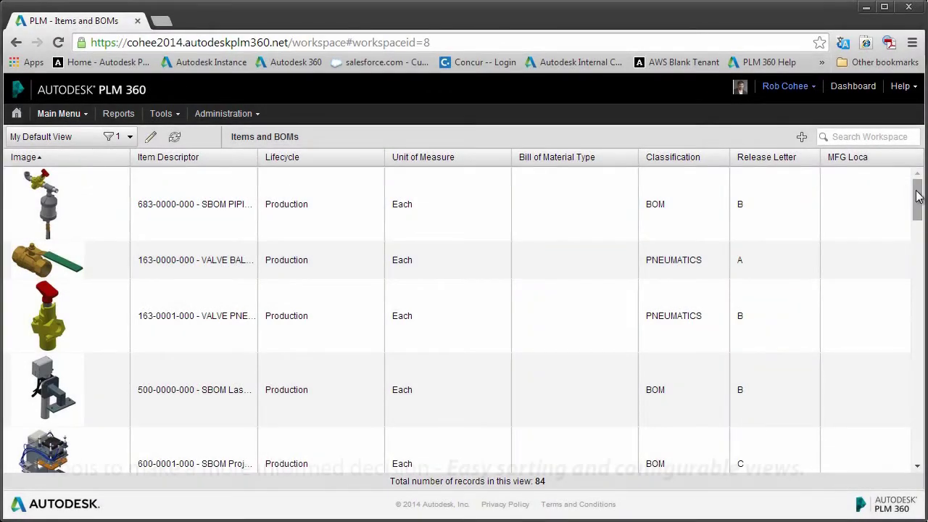
# Sort the item list by Item Descriptor in both directions, then by image again.
pyautogui.moveTo(917, 194)
pyautogui.mouseDown()
pyautogui.moveTo(919, 222)
pyautogui.moveTo(917, 189)
pyautogui.mouseUp()
pyautogui.click(175, 159)
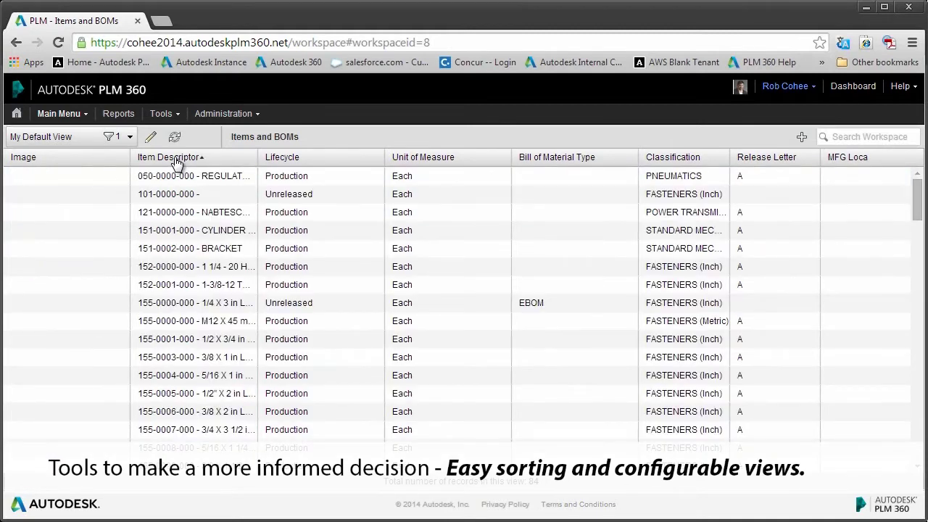
pyautogui.click(175, 161)
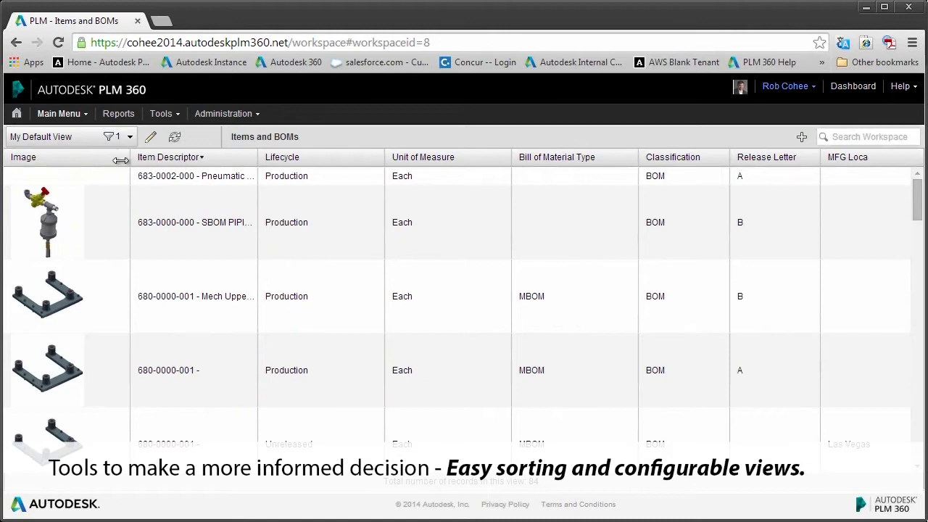
pyautogui.click(92, 161)
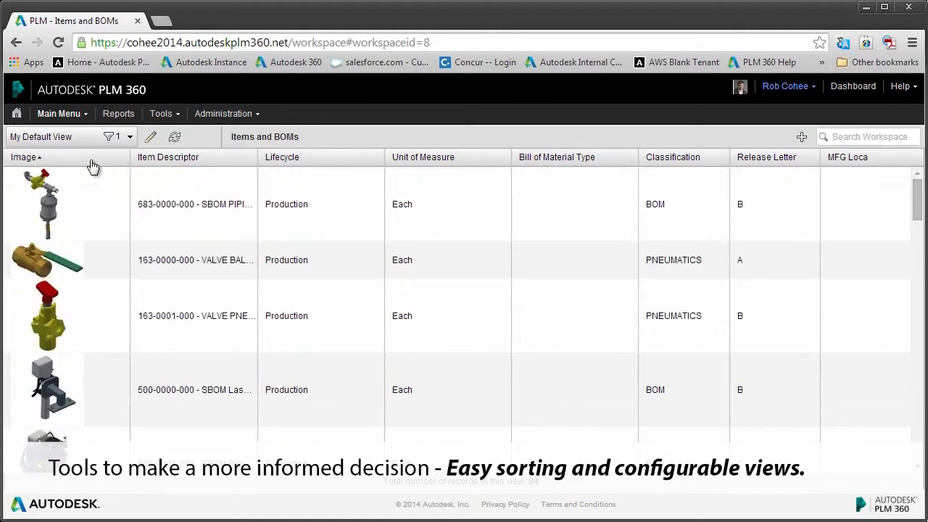
# Drop the MFG Loca column from My Default View, save it, and narrow Bill of Material Type.
pyautogui.click(151, 139)
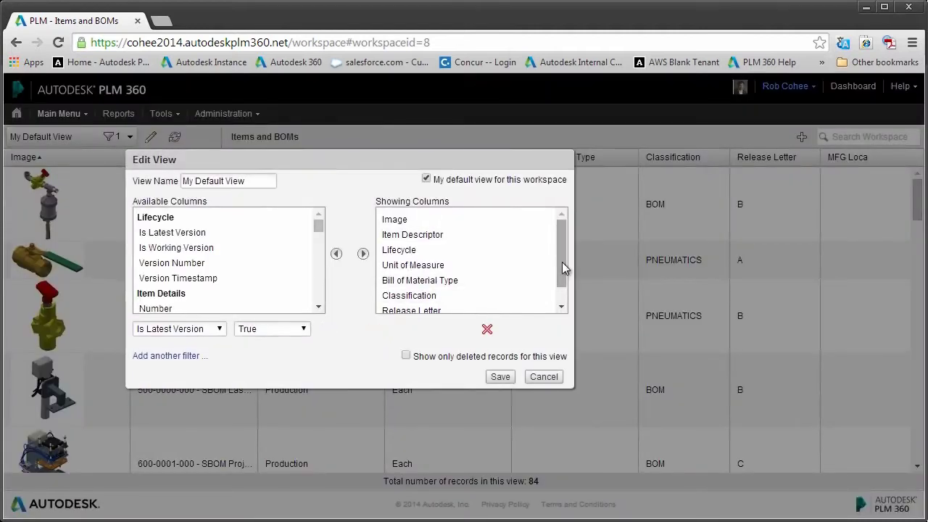
pyautogui.moveTo(562, 263); pyautogui.dragTo(561, 280)
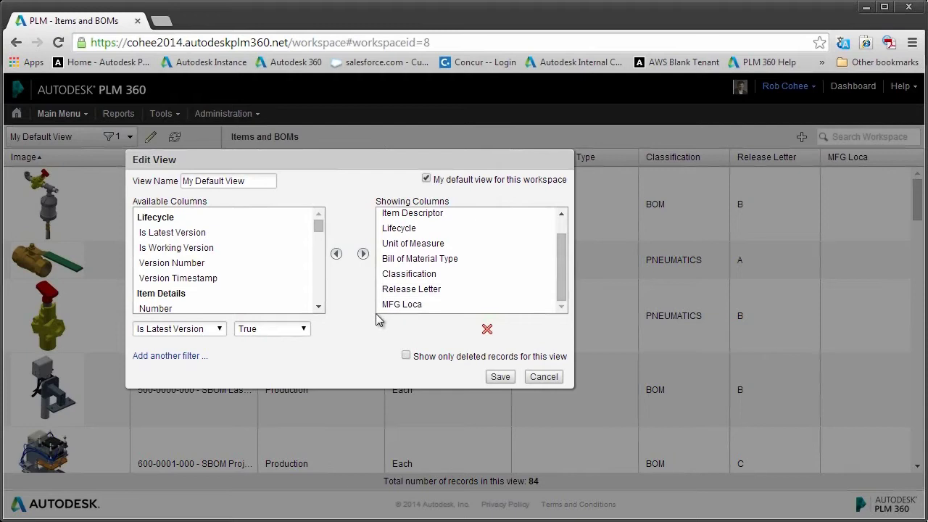
pyautogui.moveTo(402, 303); pyautogui.dragTo(487, 329)
pyautogui.click(500, 377)
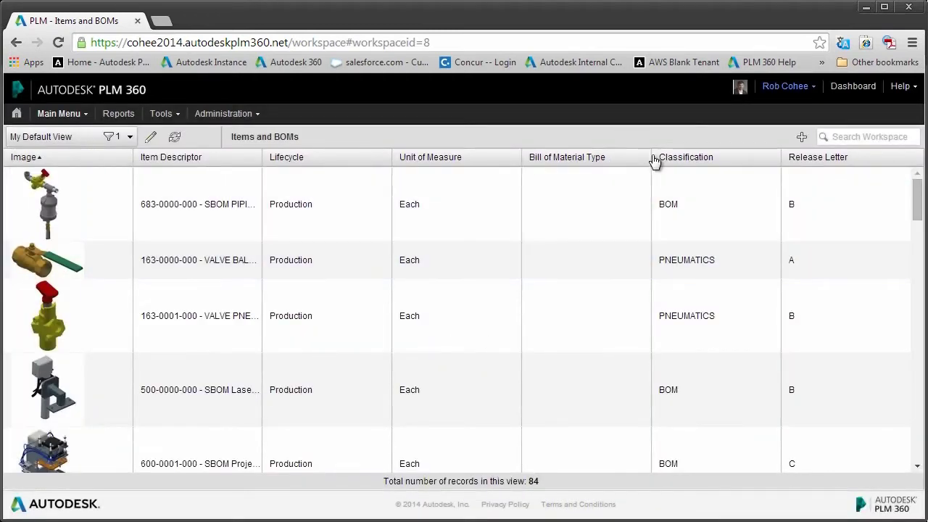
pyautogui.moveTo(645, 156); pyautogui.dragTo(635, 155)
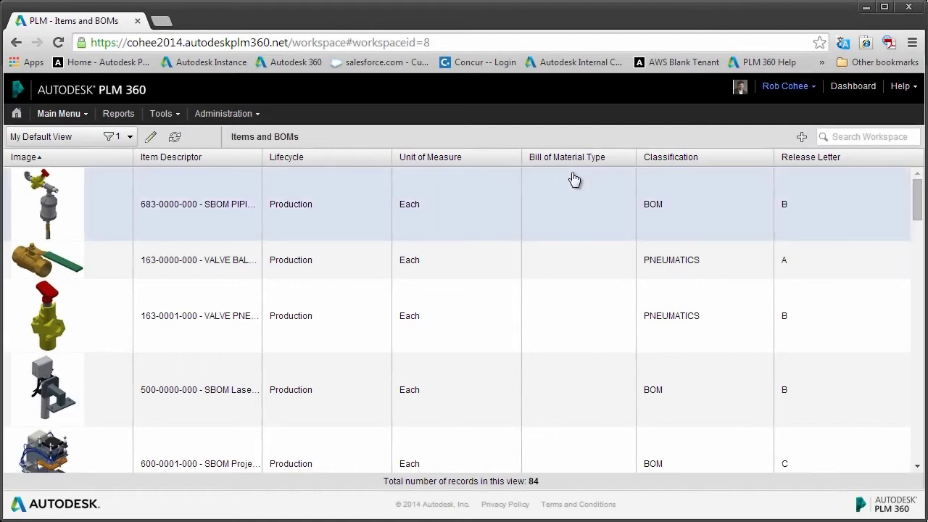
pyautogui.click(131, 137)
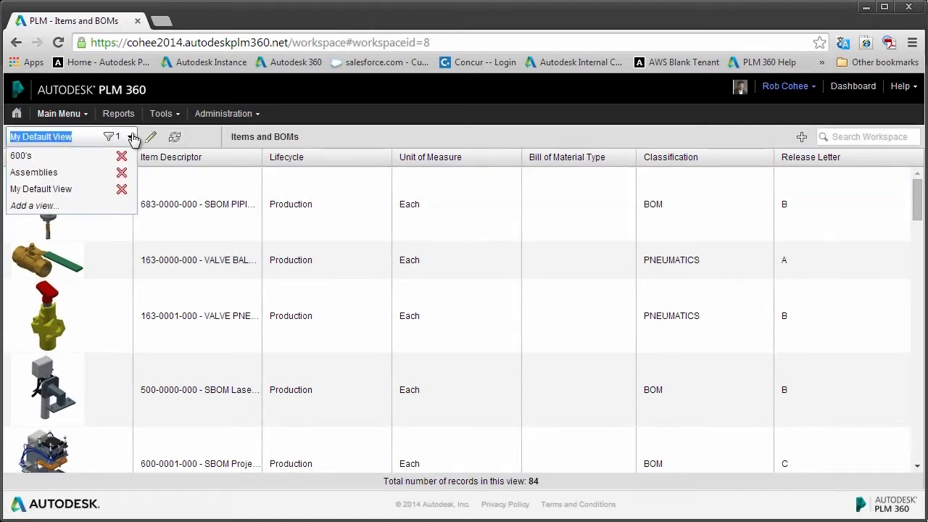
pyautogui.click(65, 175)
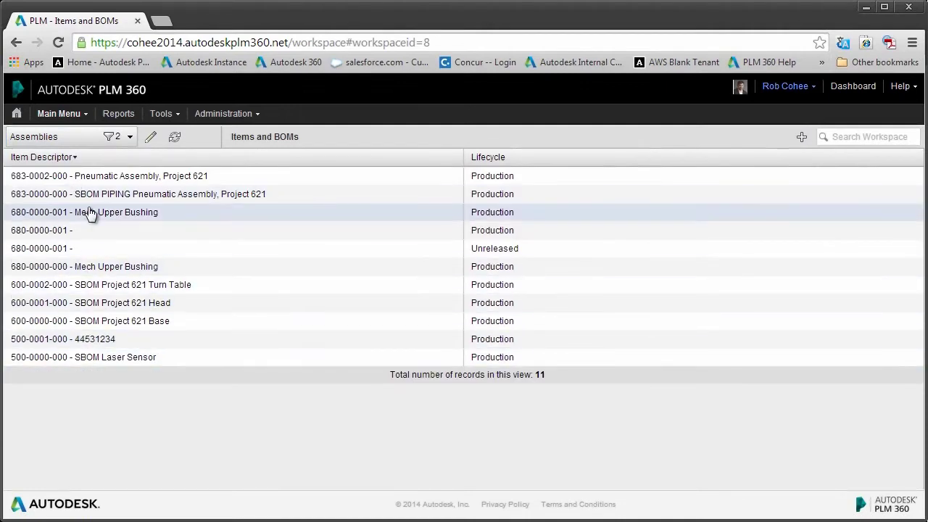
pyautogui.click(131, 138)
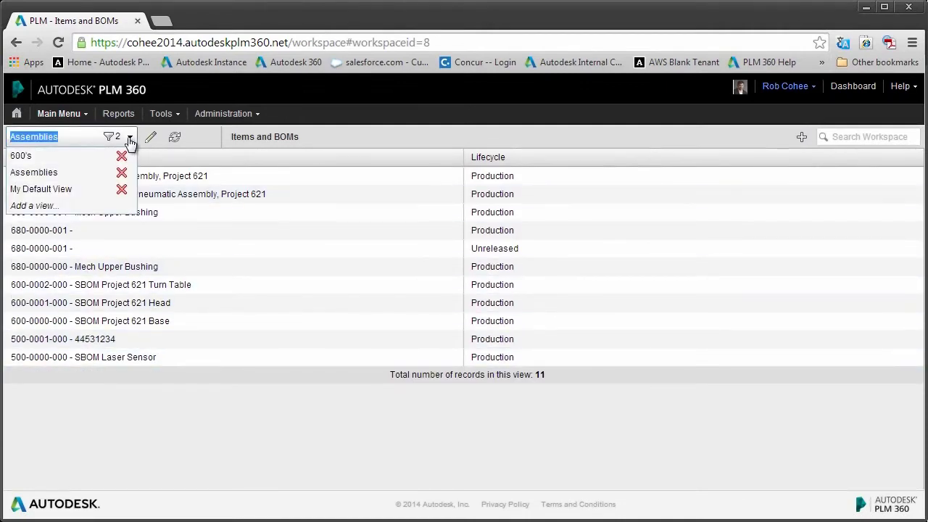
pyautogui.click(108, 154)
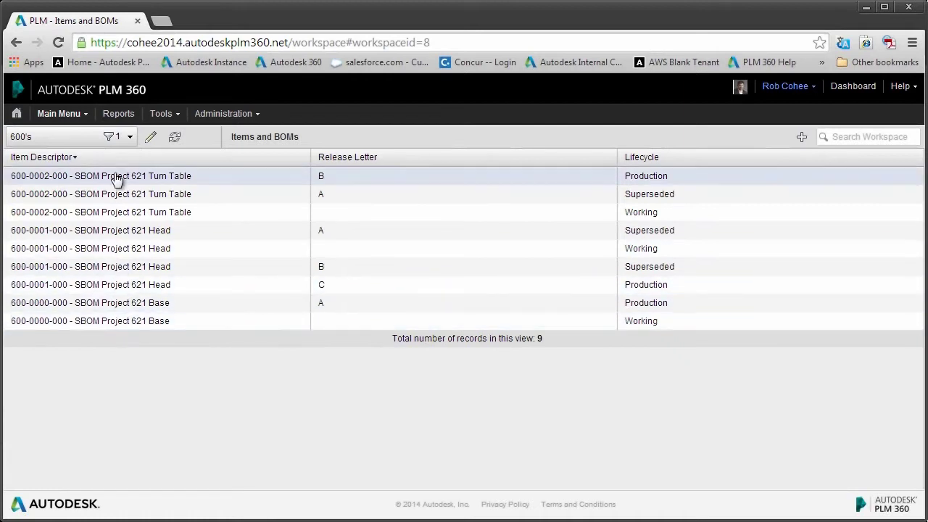
pyautogui.click(132, 138)
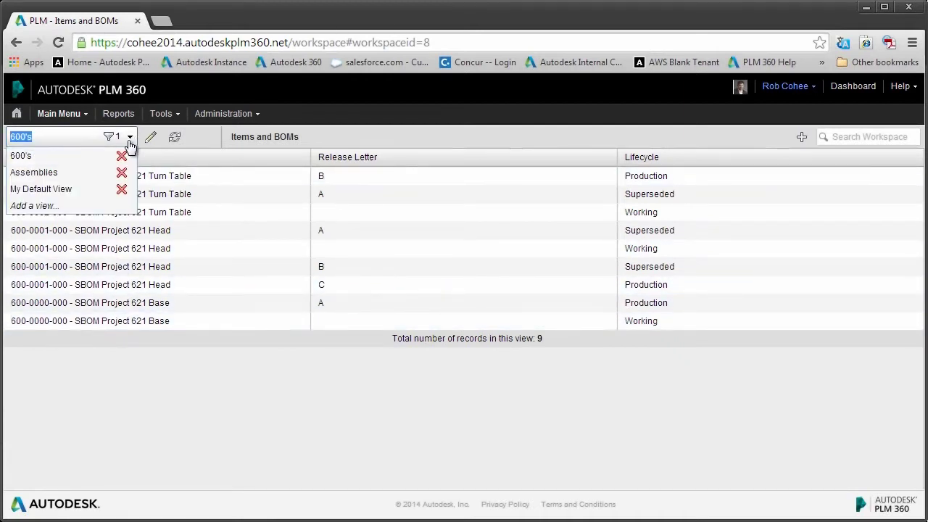
pyautogui.click(87, 191)
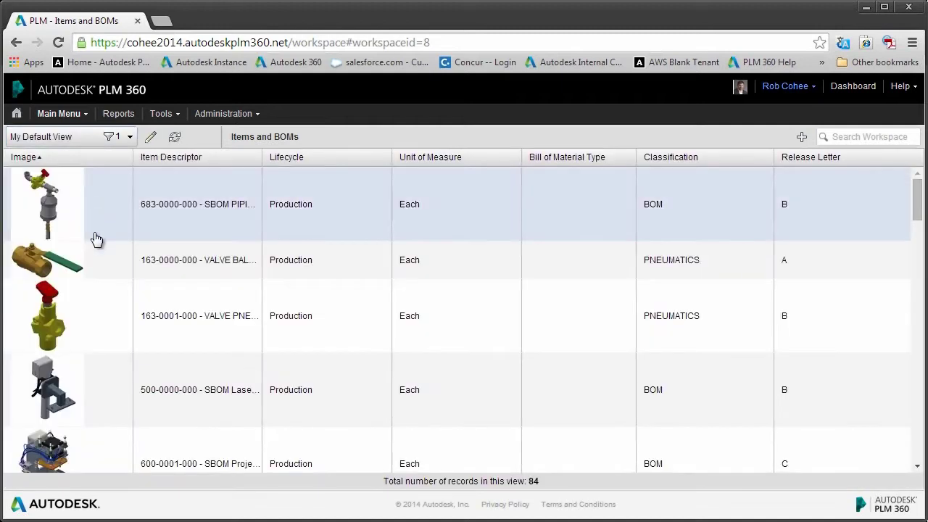
pyautogui.scroll(-1, 98, 239)
pyautogui.scroll(-1, 98, 240)
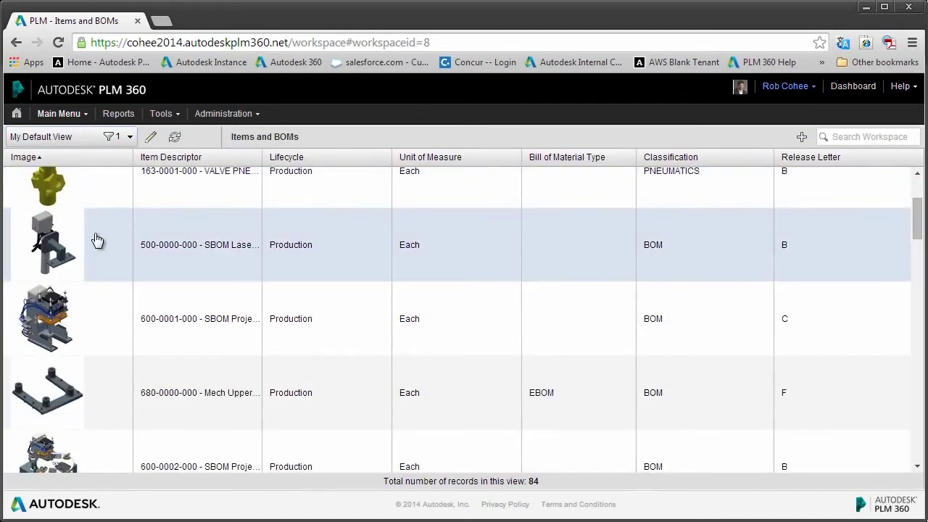
pyautogui.click(199, 398)
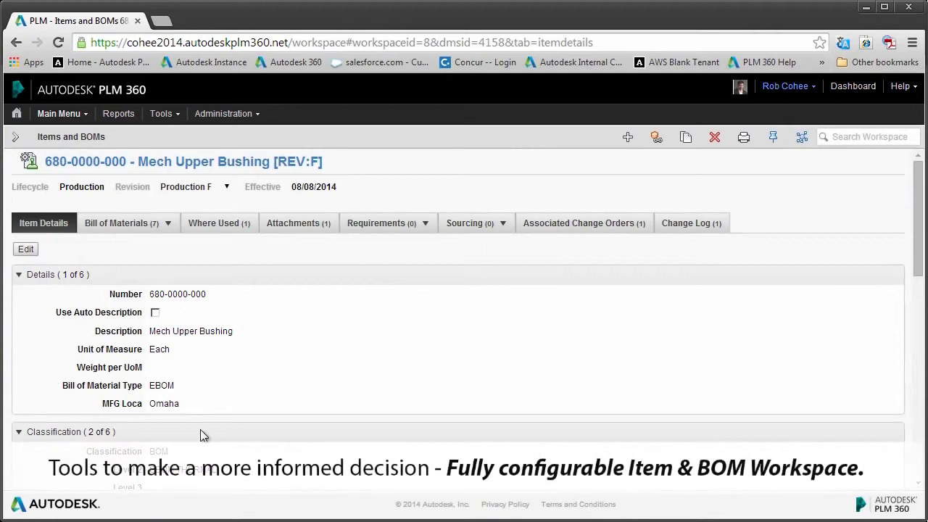
pyautogui.click(45, 276)
pyautogui.click(45, 275)
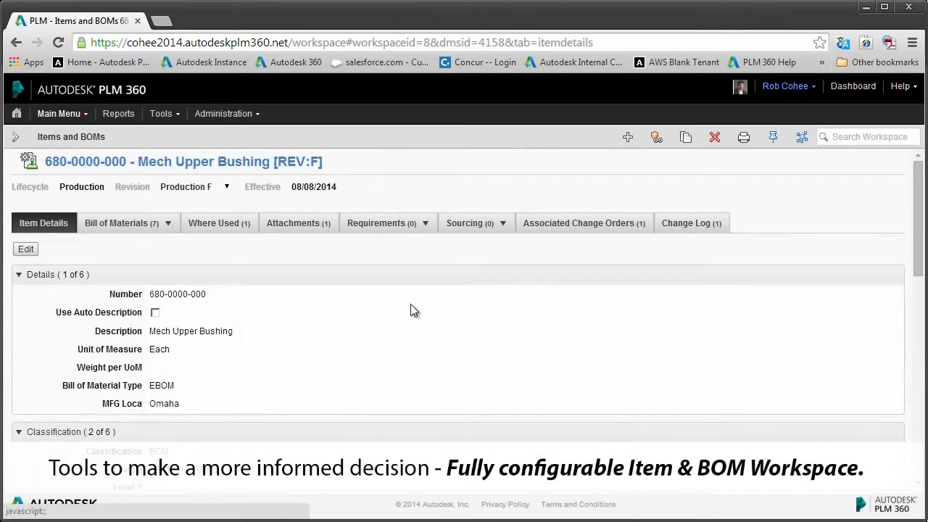
pyautogui.moveTo(917, 250)
pyautogui.mouseDown()
pyautogui.moveTo(921, 331)
pyautogui.moveTo(920, 252)
pyautogui.mouseUp()
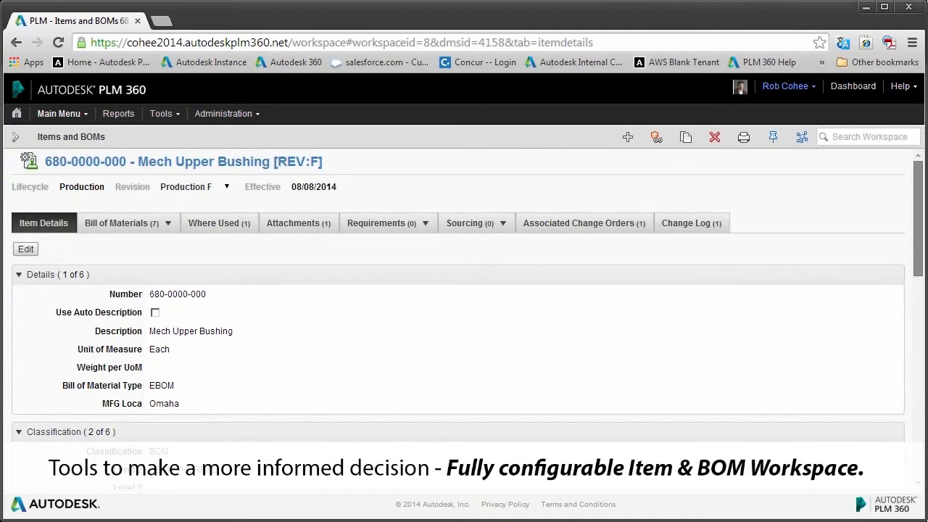
# View revision Superseded A, return to Production F, and display the Bill of Materials.
pyautogui.click(227, 189)
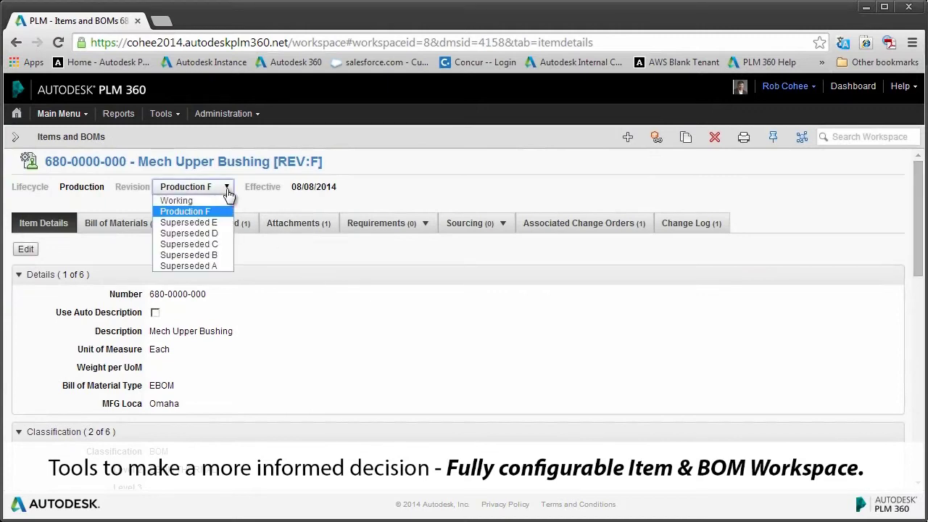
pyautogui.click(223, 266)
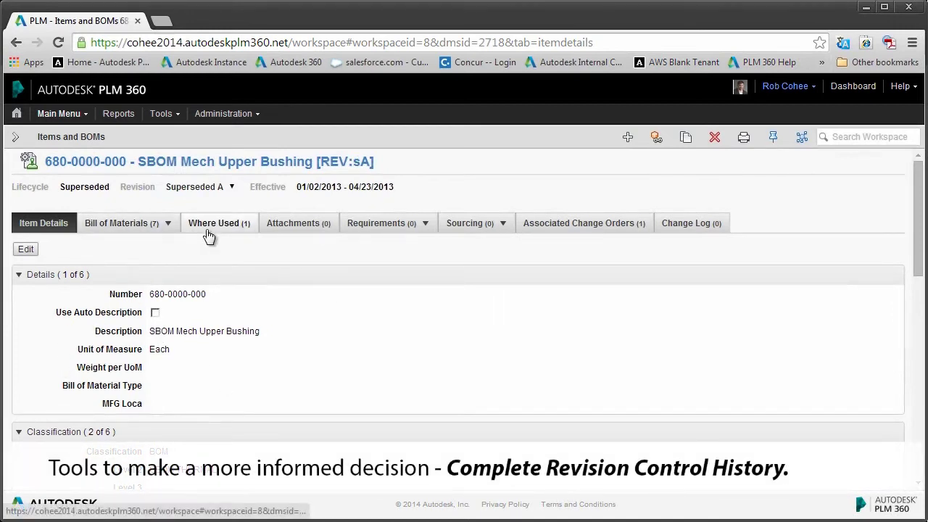
pyautogui.click(231, 188)
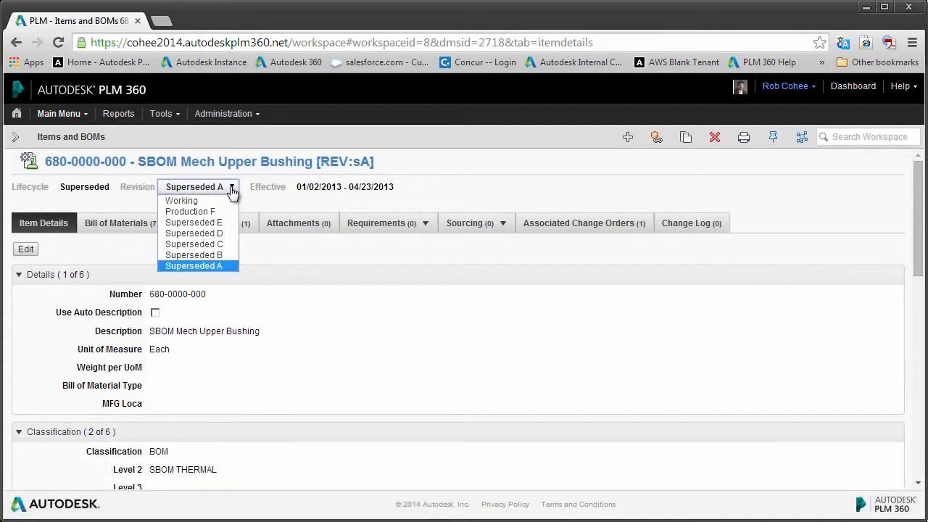
pyautogui.click(226, 212)
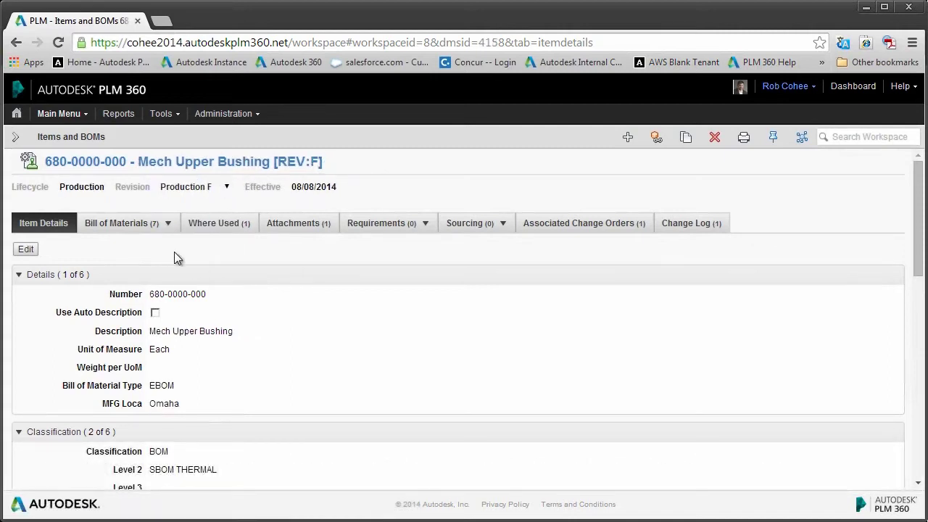
pyautogui.click(127, 224)
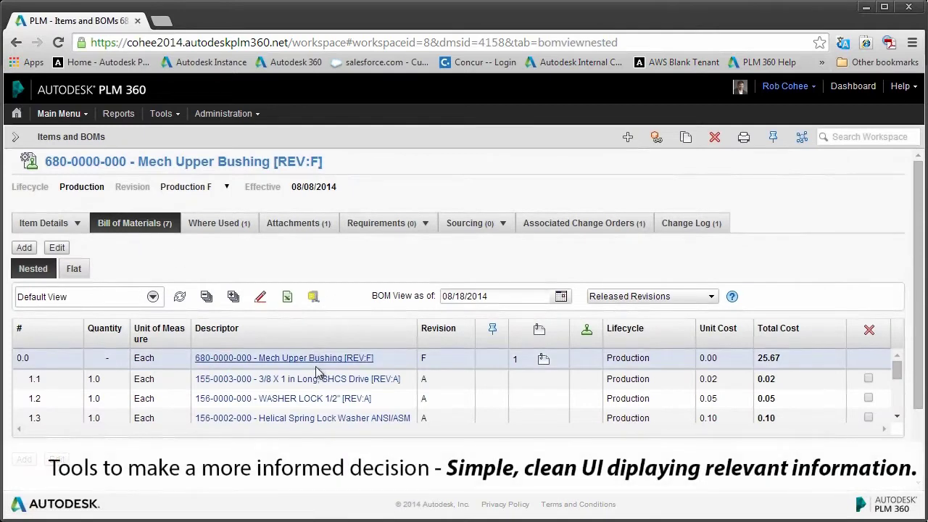
# Scroll through the bushing's nested BOM lines 1.1 to 1.9 and back.
pyautogui.scroll(-3, 316, 374)
pyautogui.moveTo(322, 382)
pyautogui.scroll(-3, 353, 368)
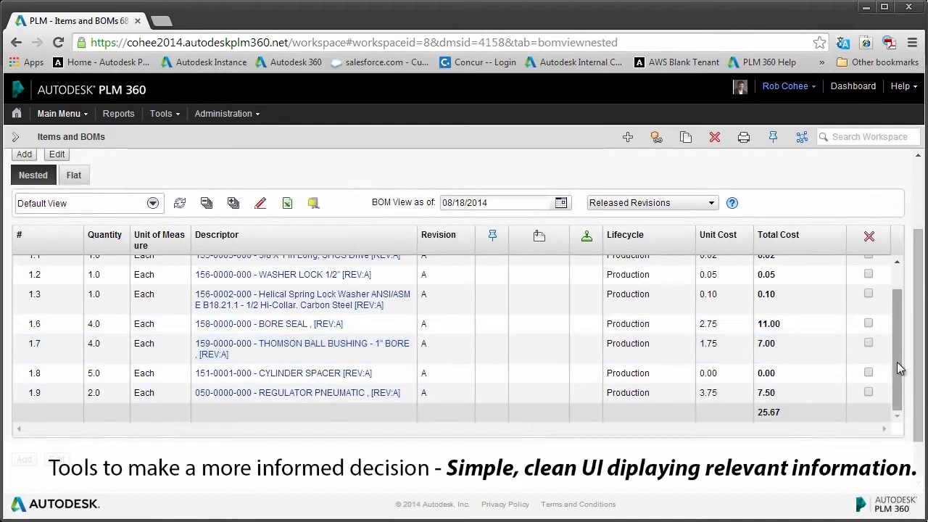
pyautogui.scroll(2, 898, 368)
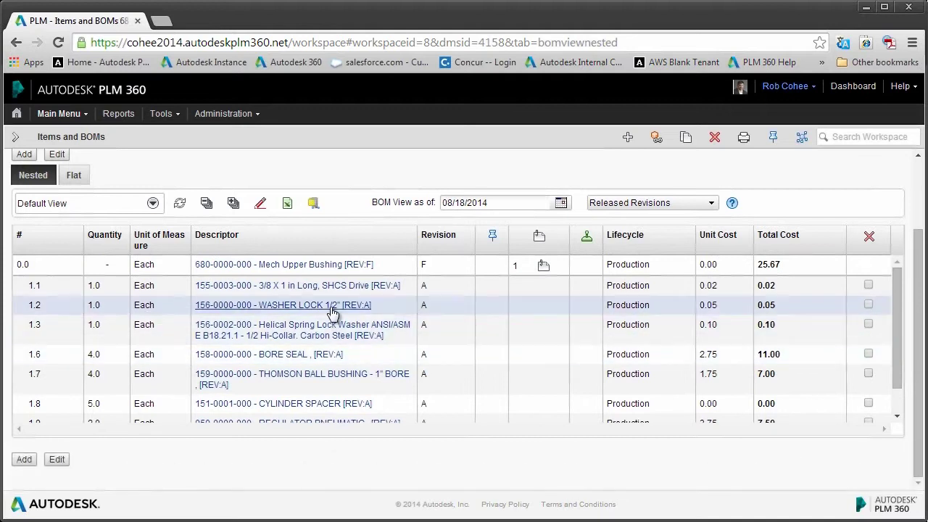
pyautogui.scroll(2, 290, 322)
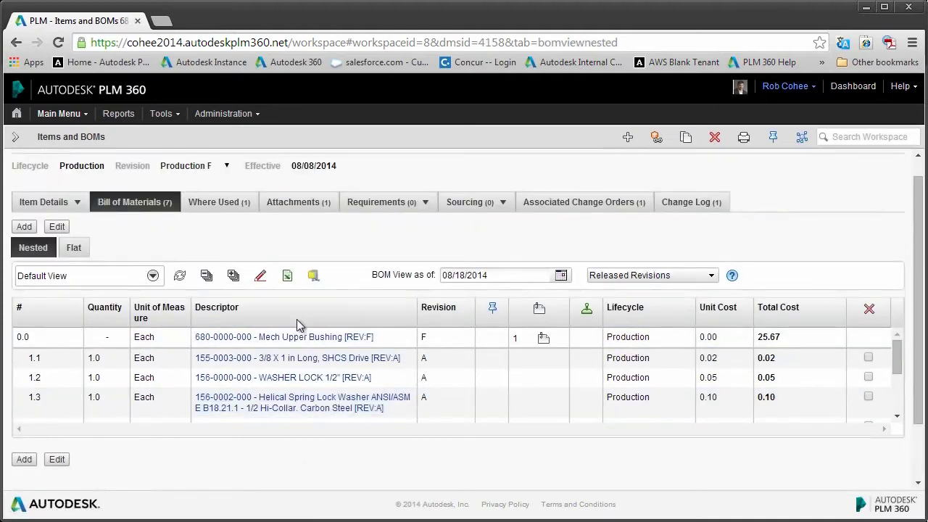
pyautogui.click(220, 207)
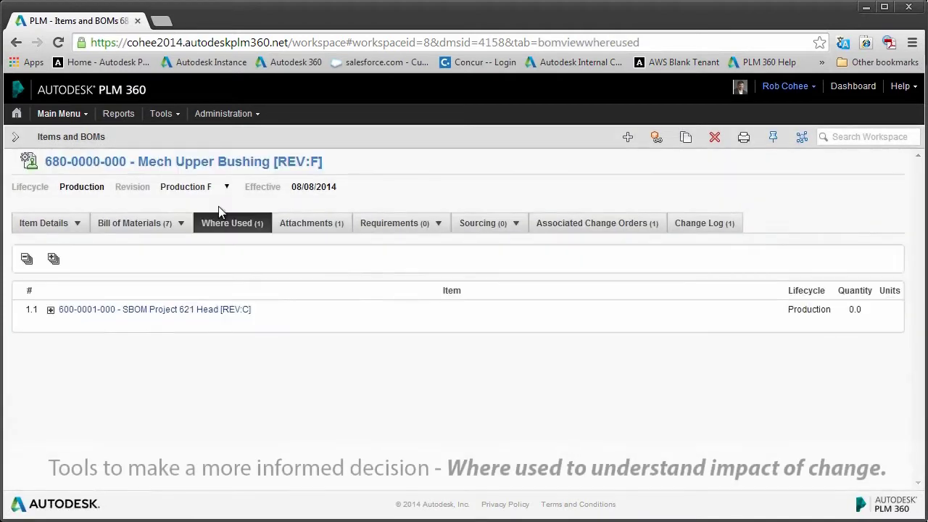
pyautogui.click(220, 316)
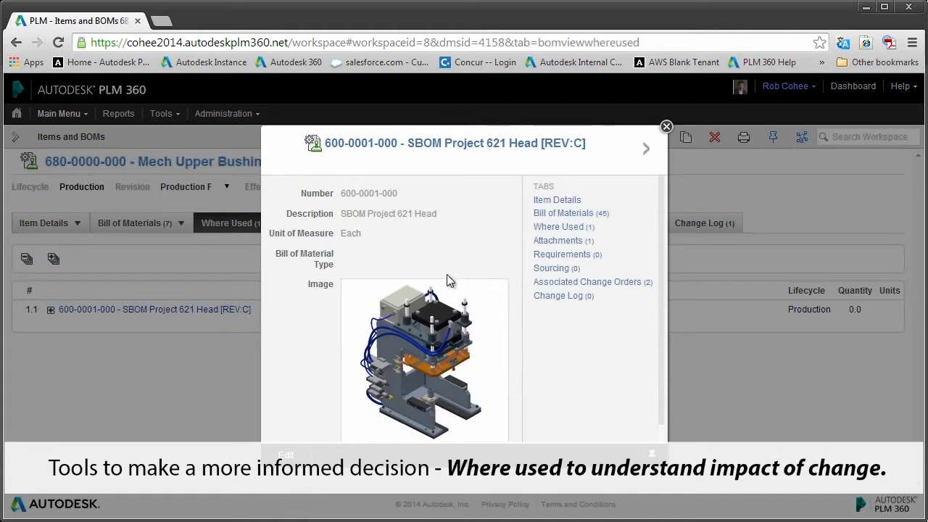
pyautogui.click(666, 126)
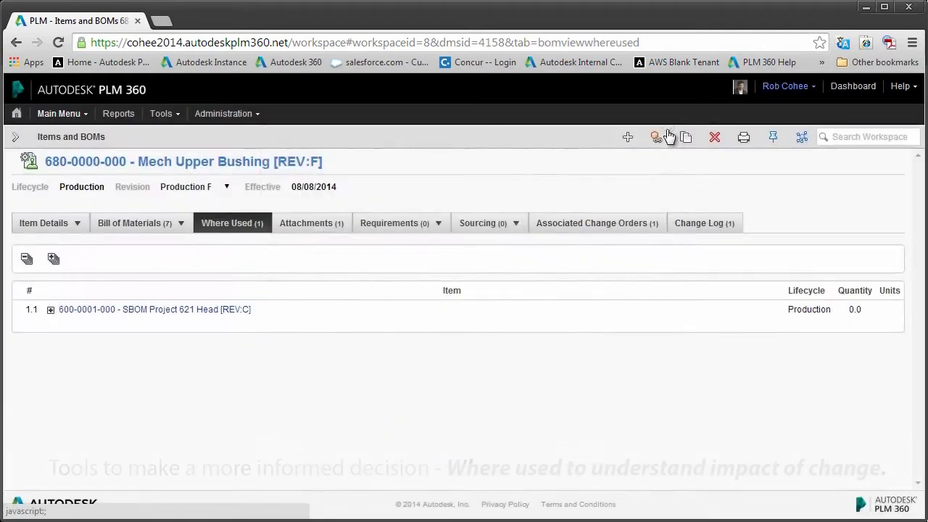
pyautogui.click(145, 227)
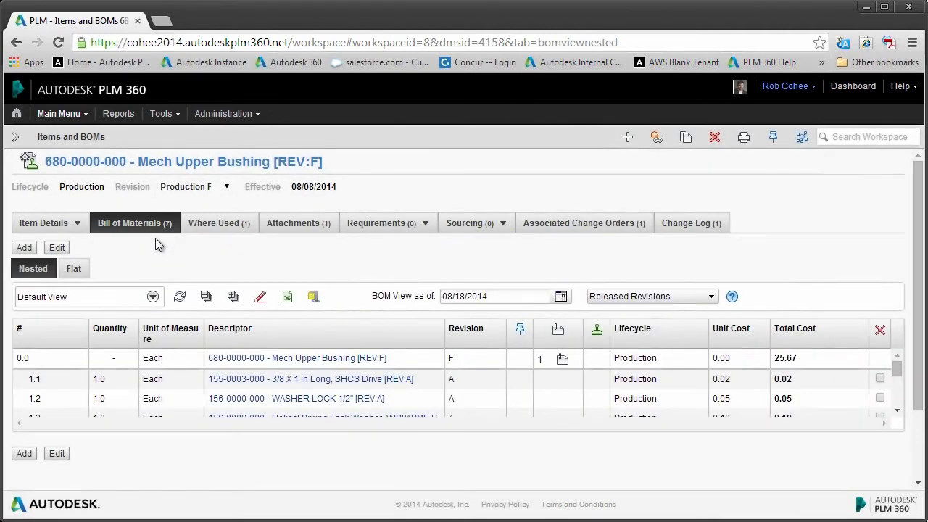
pyautogui.scroll(-3, 725, 384)
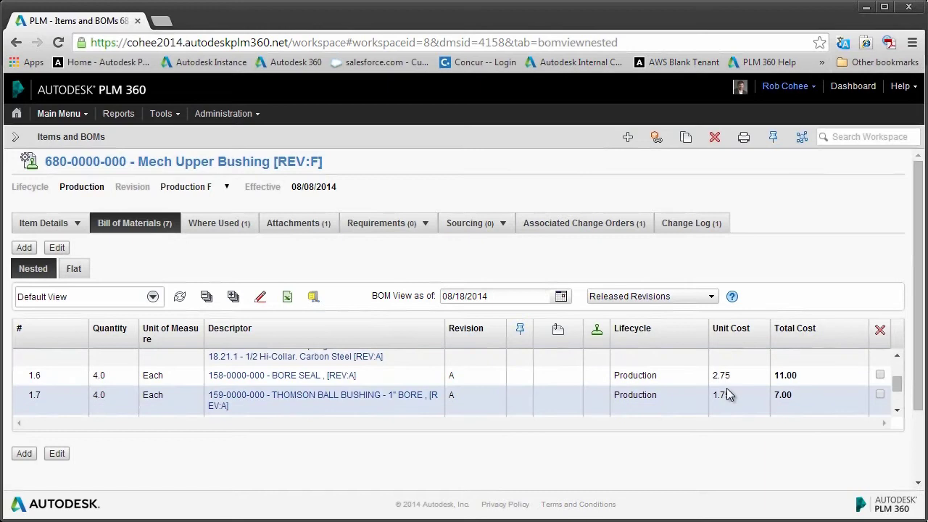
pyautogui.scroll(-5, 728, 392)
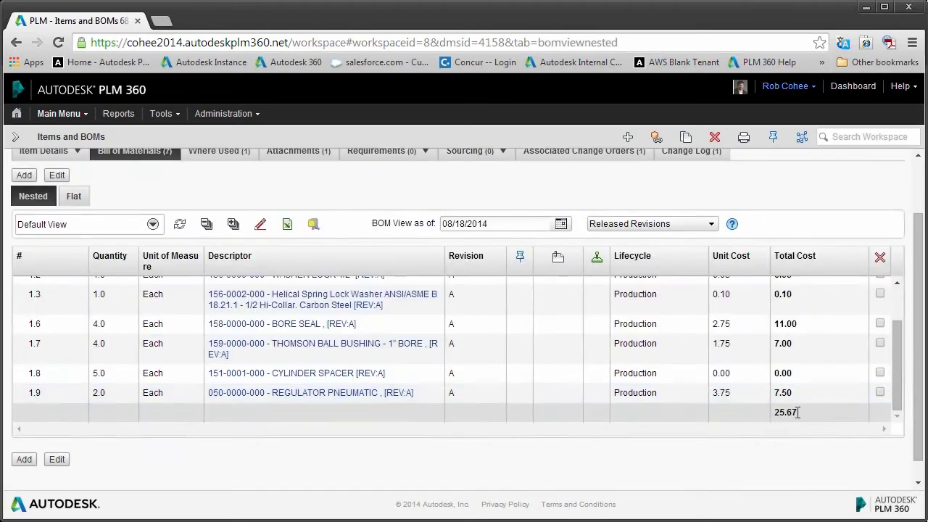
pyautogui.scroll(3, 342, 355)
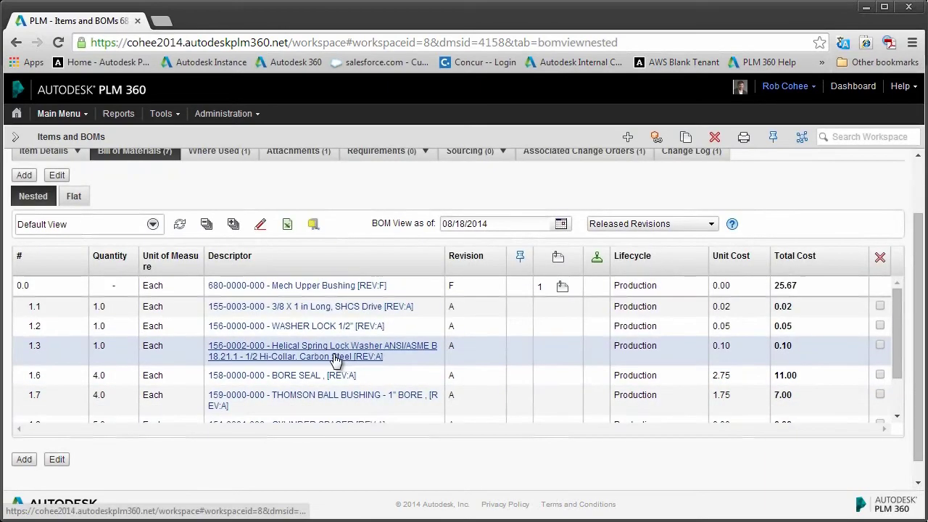
pyautogui.scroll(1, 290, 333)
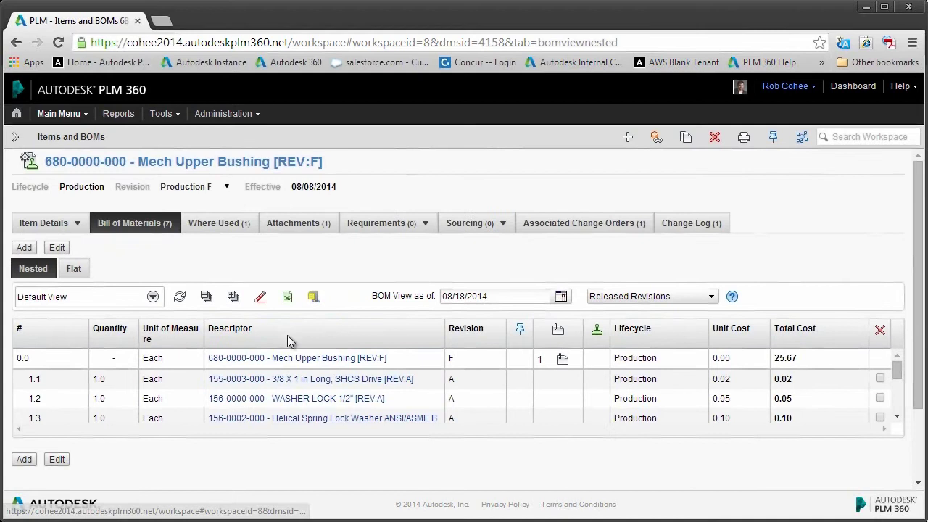
pyautogui.rightClick(304, 378)
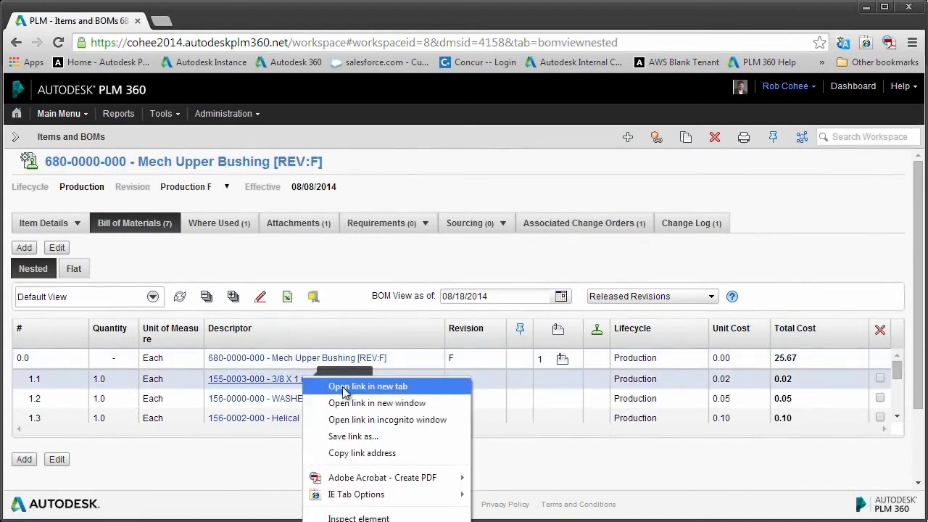
pyautogui.click(344, 386)
pyautogui.hotkey('ctrl', 'Tab')
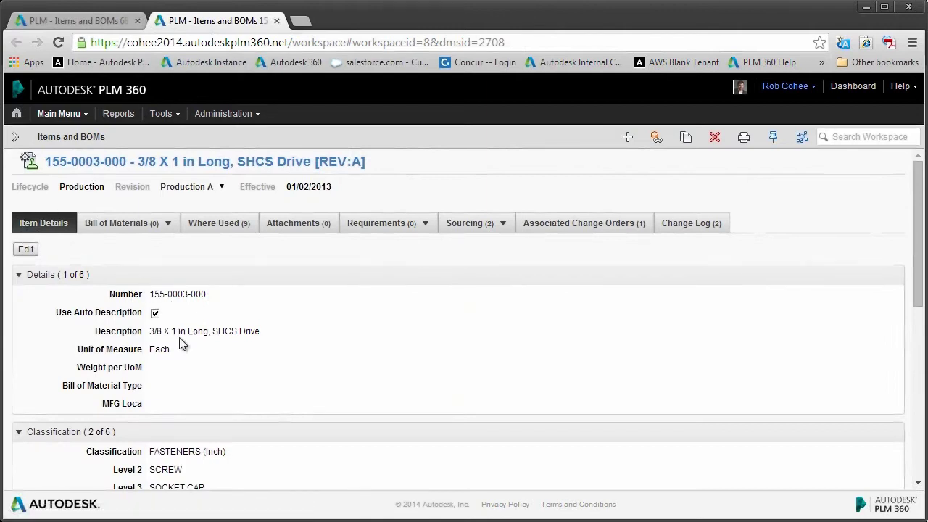
pyautogui.scroll(-1, 184, 376)
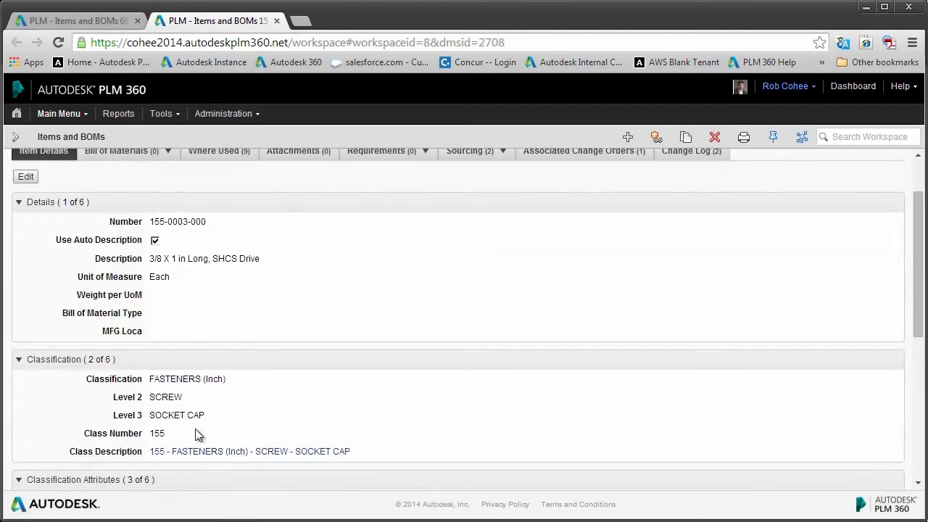
pyautogui.scroll(1, 208, 366)
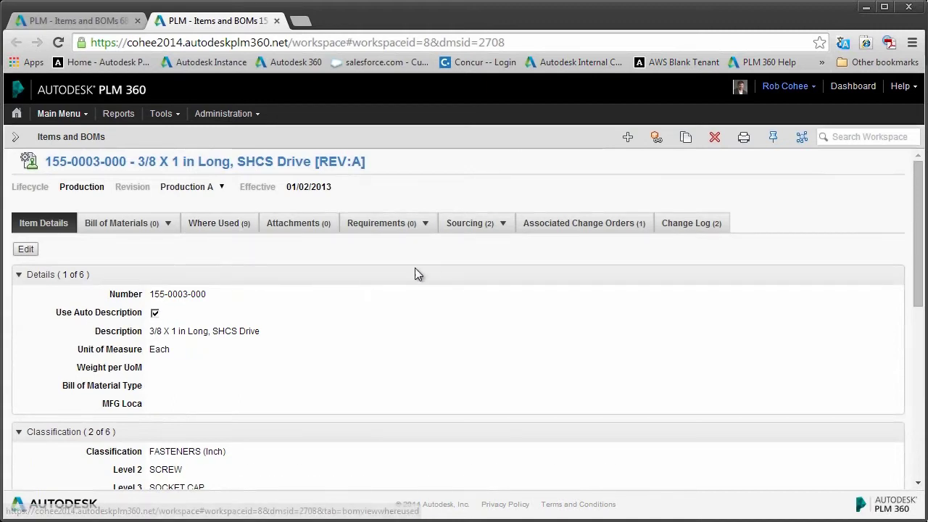
pyautogui.click(468, 225)
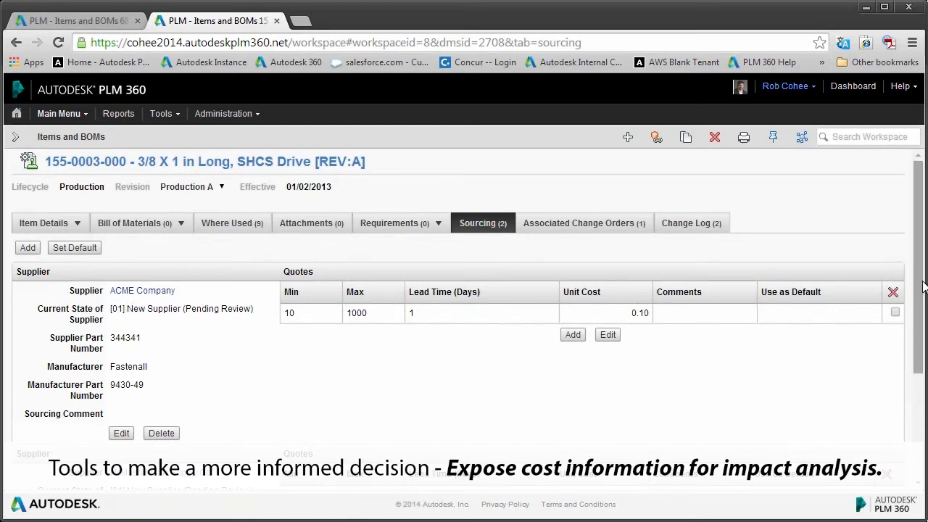
pyautogui.moveTo(922, 287); pyautogui.dragTo(921, 338)
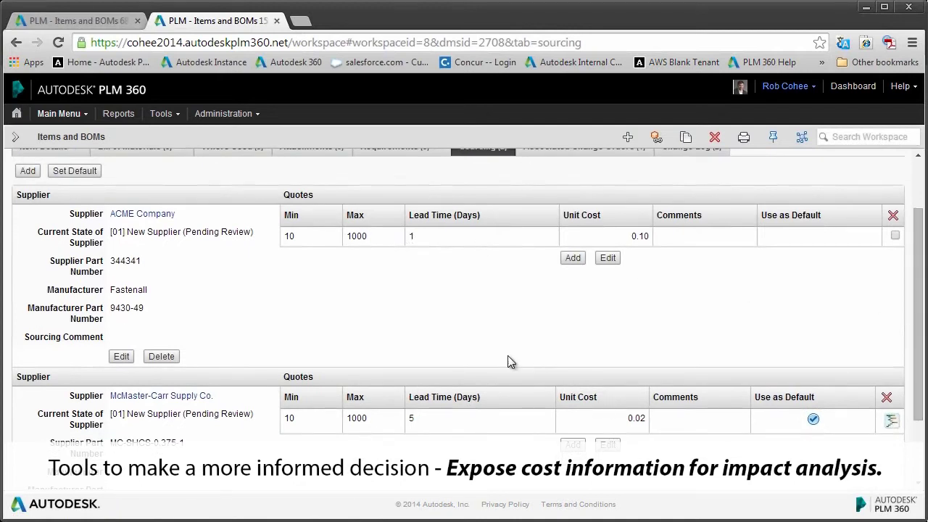
pyautogui.rightClick(159, 397)
pyautogui.click(187, 405)
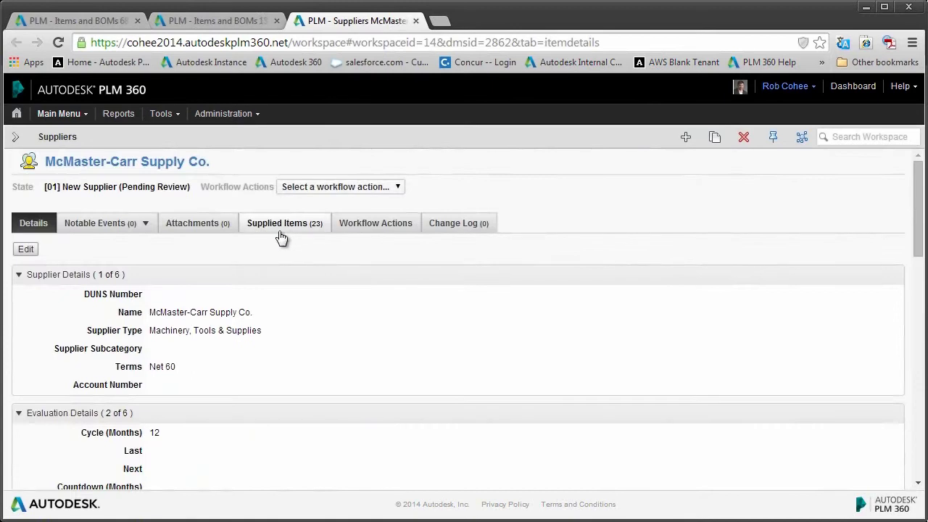
pyautogui.click(281, 239)
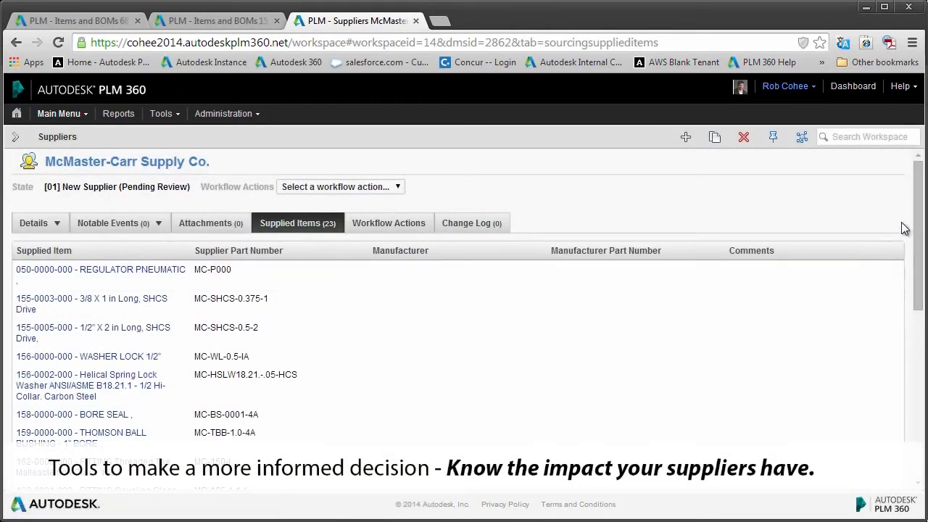
pyautogui.moveTo(919, 218); pyautogui.dragTo(920, 389)
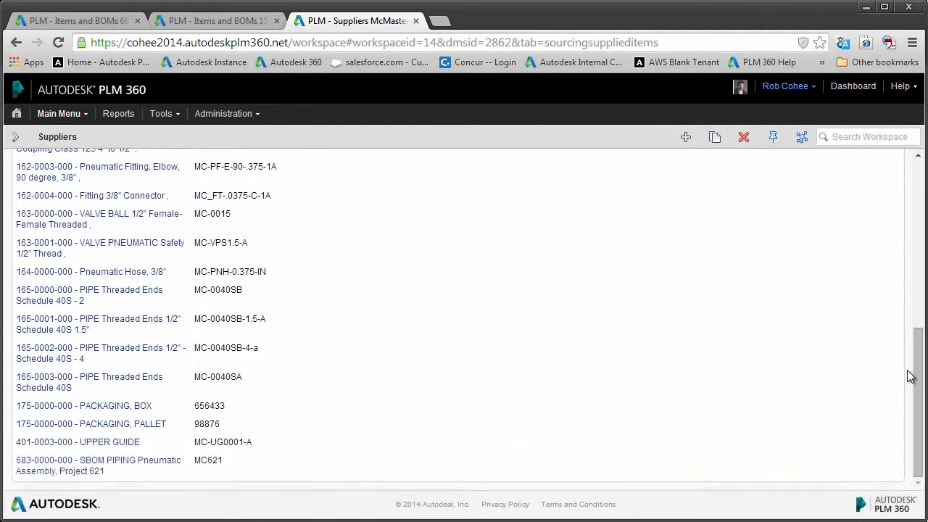
pyautogui.click(416, 21)
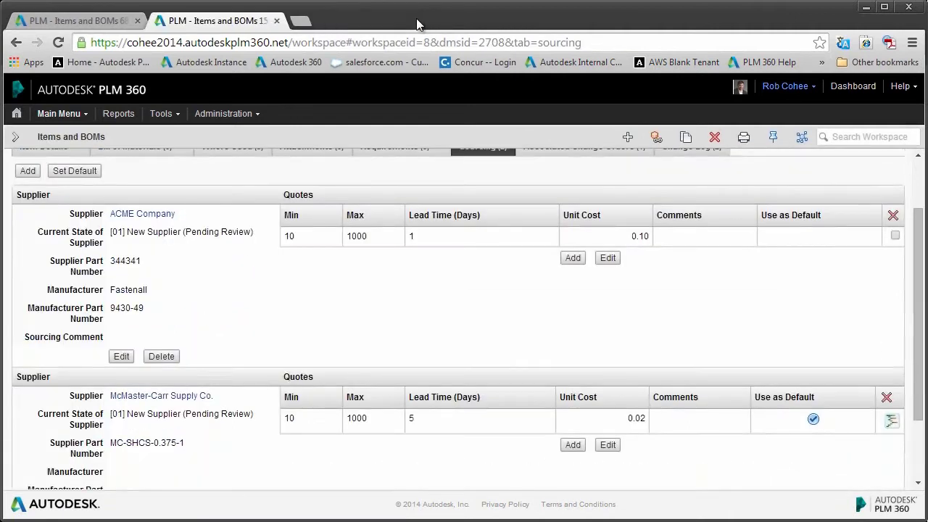
# Close the component tab, check BOM line 1's supplier quotes in edit mode, then cancel unchanged.
pyautogui.click(277, 21)
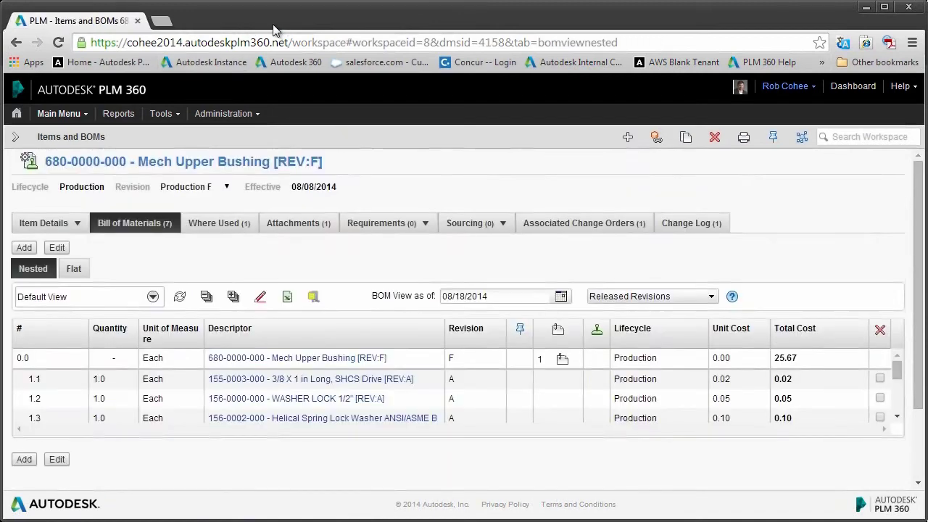
pyautogui.click(56, 248)
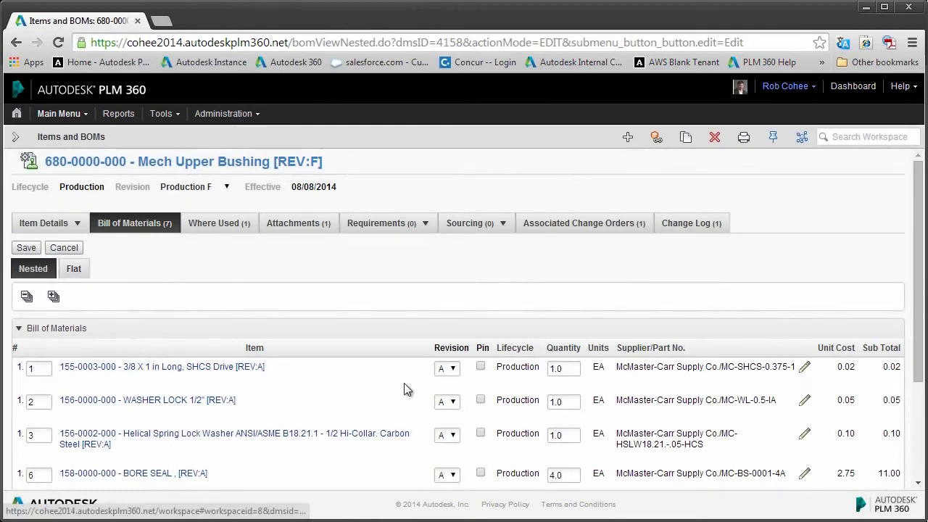
pyautogui.click(803, 369)
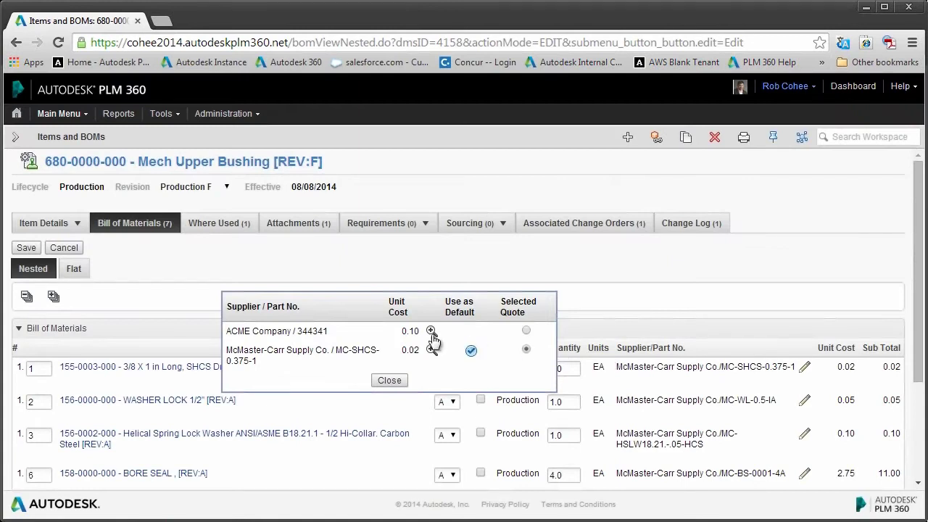
pyautogui.moveTo(431, 334)
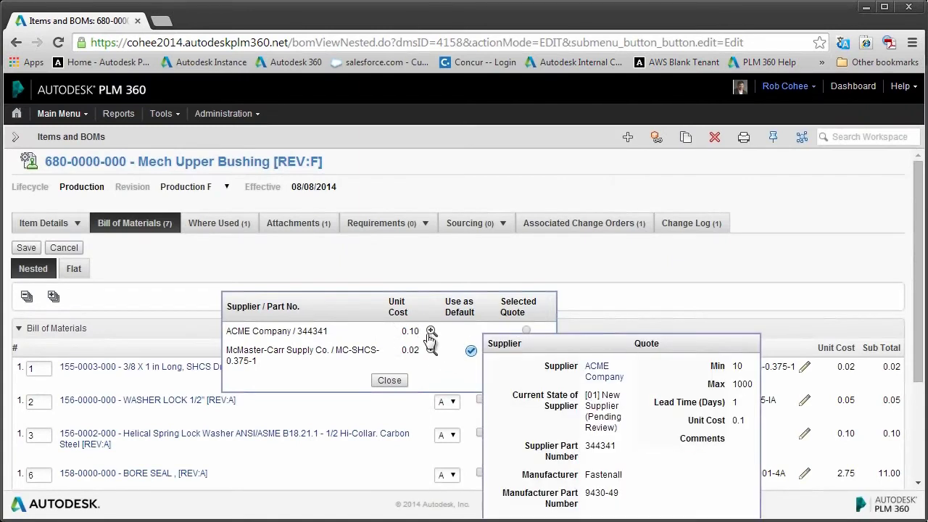
pyautogui.moveTo(430, 353)
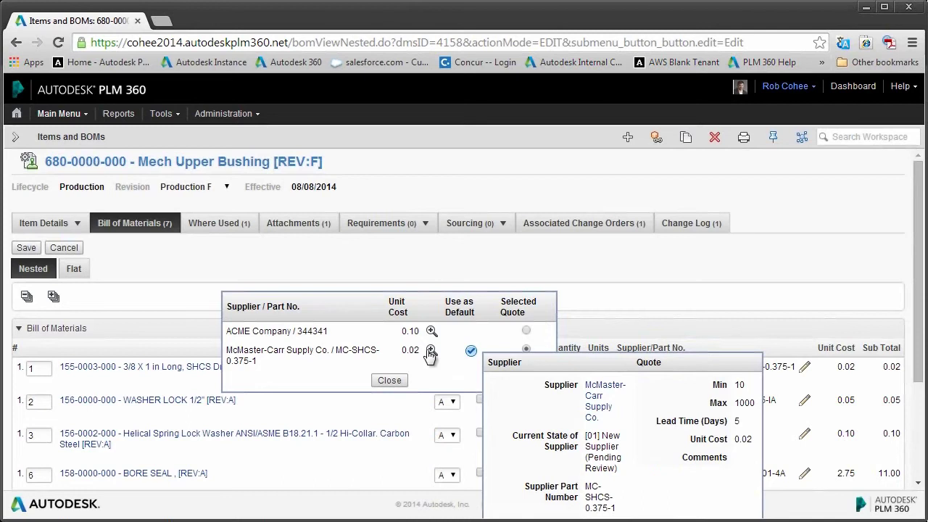
pyautogui.click(389, 380)
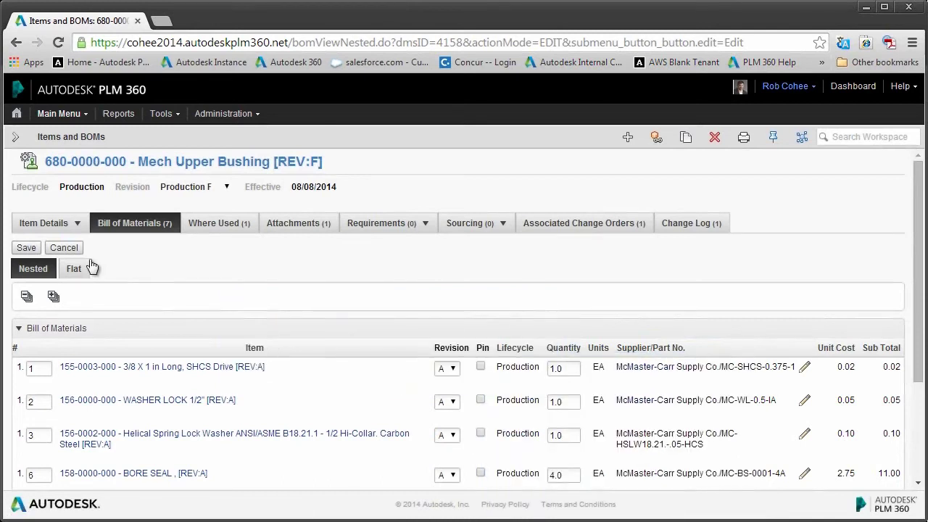
pyautogui.click(65, 247)
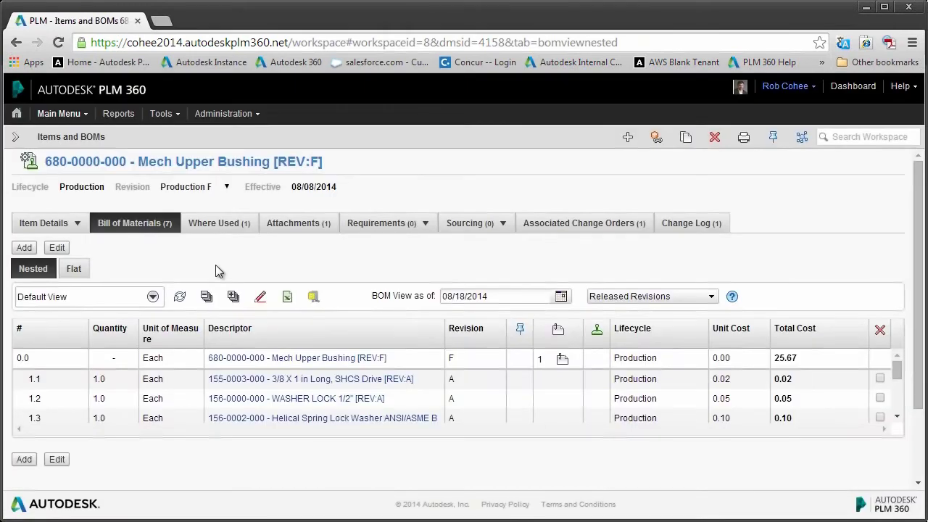
# Switch the BOM to the Export view, then to Supplier Info to review suppliers and part numbers.
pyautogui.click(152, 297)
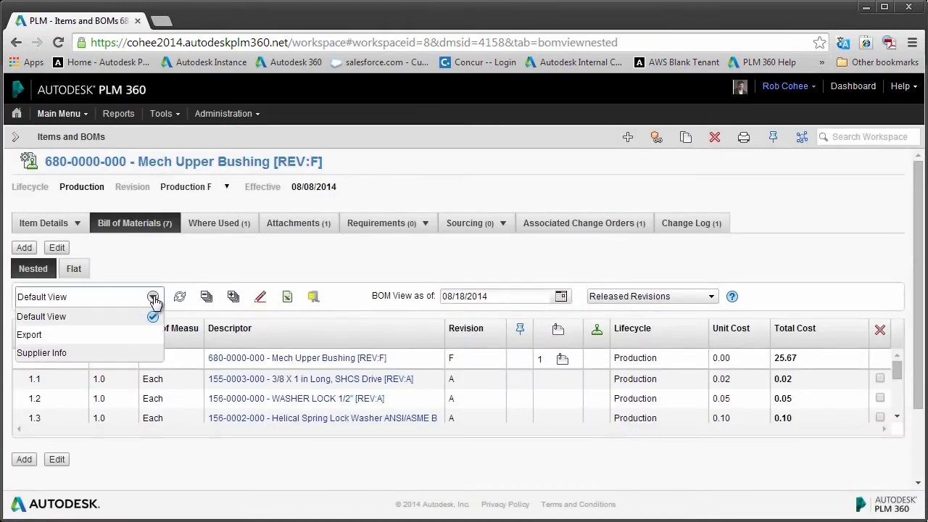
pyautogui.click(100, 334)
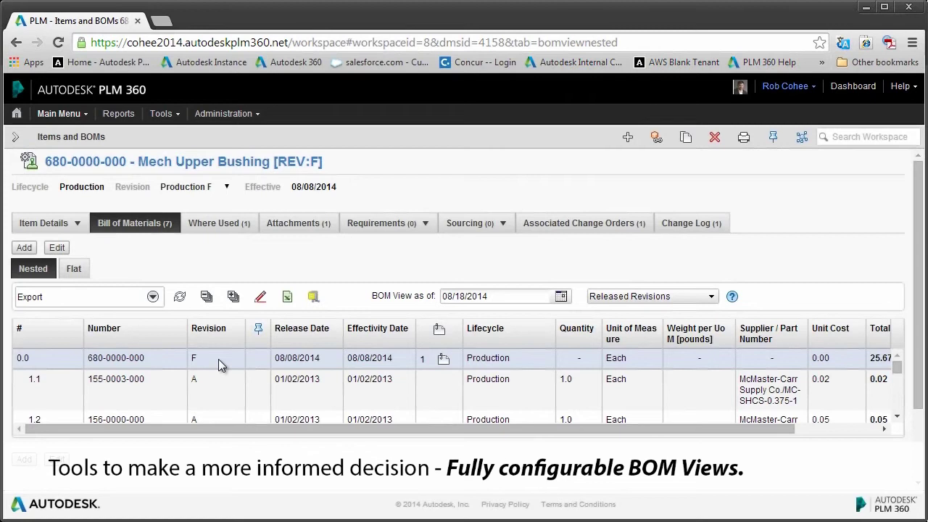
pyautogui.click(152, 296)
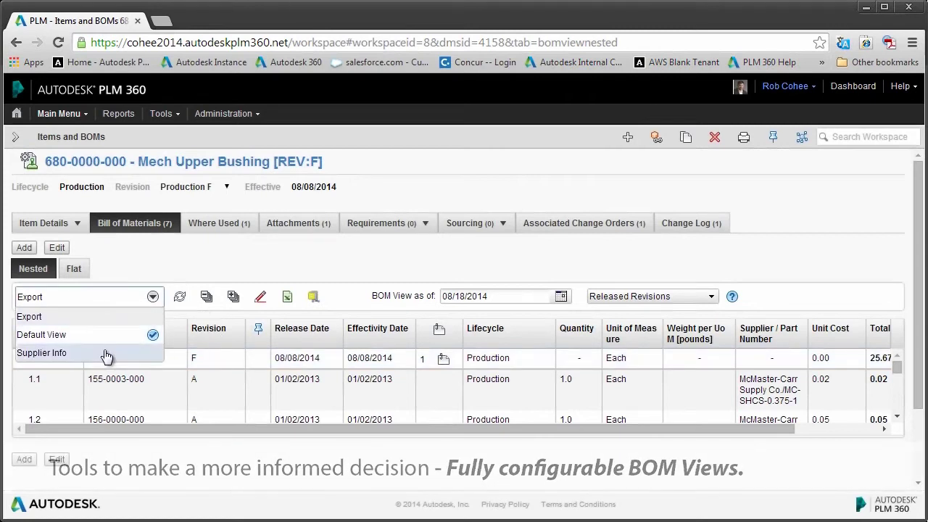
pyautogui.click(104, 352)
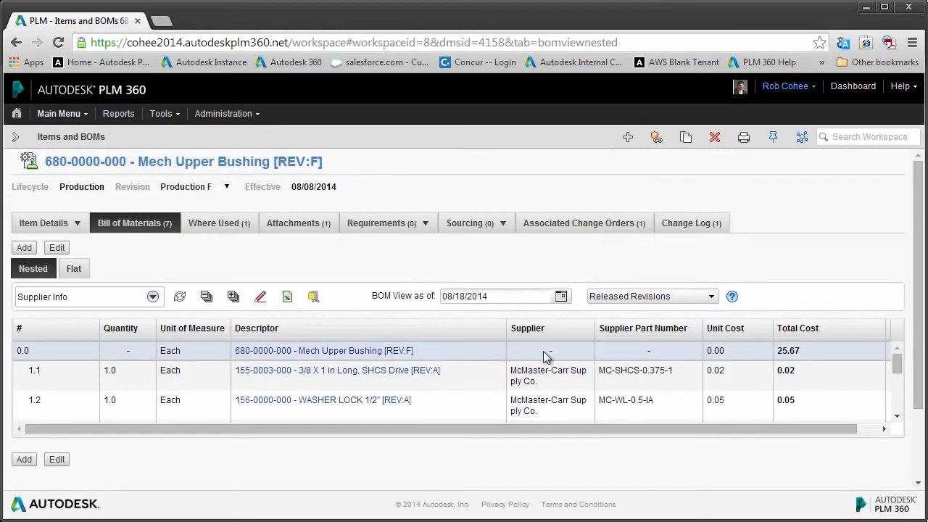
pyautogui.scroll(-5, 307, 370)
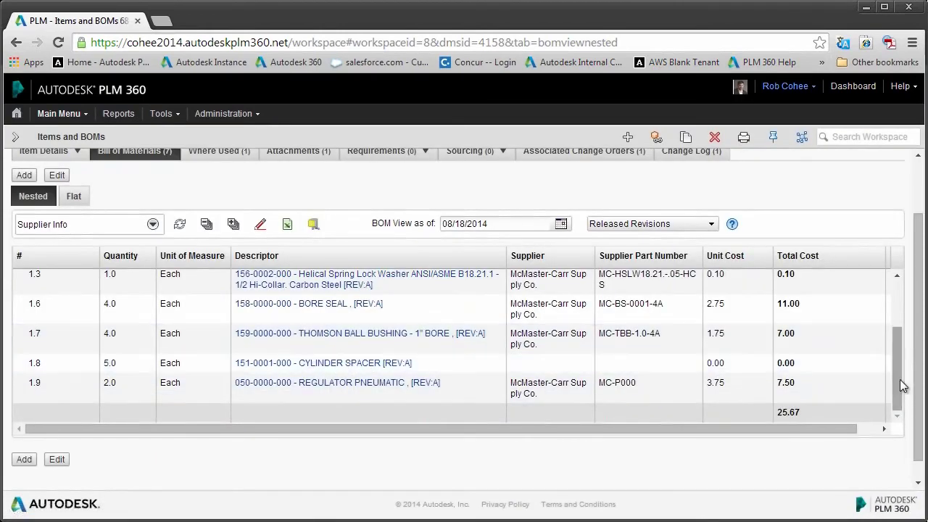
pyautogui.scroll(2, 899, 379)
pyautogui.moveTo(899, 378)
pyautogui.mouseDown()
pyautogui.moveTo(893, 326)
pyautogui.moveTo(900, 391)
pyautogui.mouseUp()
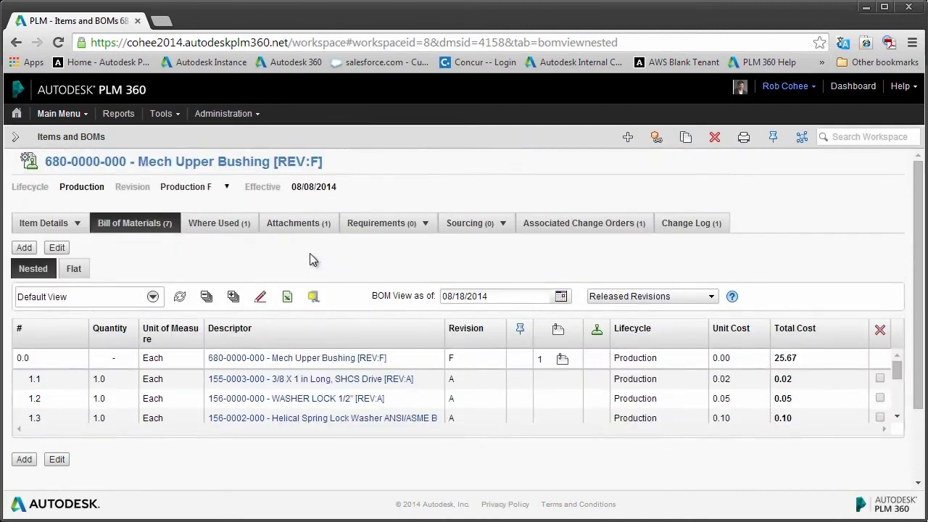
# Compare the bushing BOM against its own Superseded E revision.
pyautogui.click(260, 297)
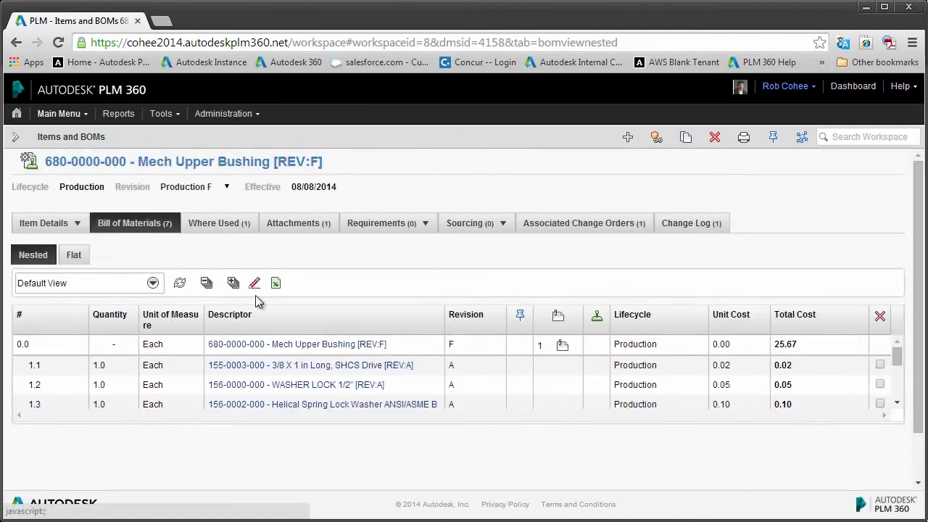
pyautogui.click(309, 344)
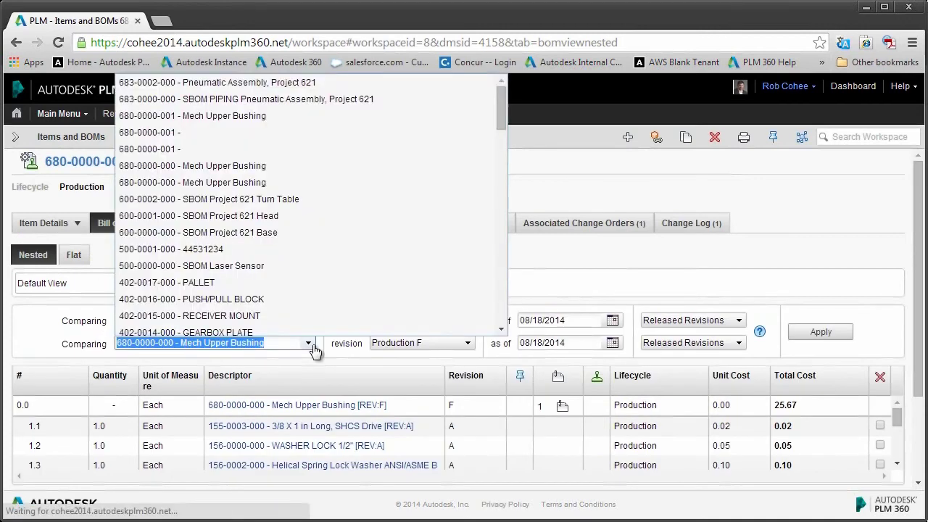
pyautogui.click(313, 349)
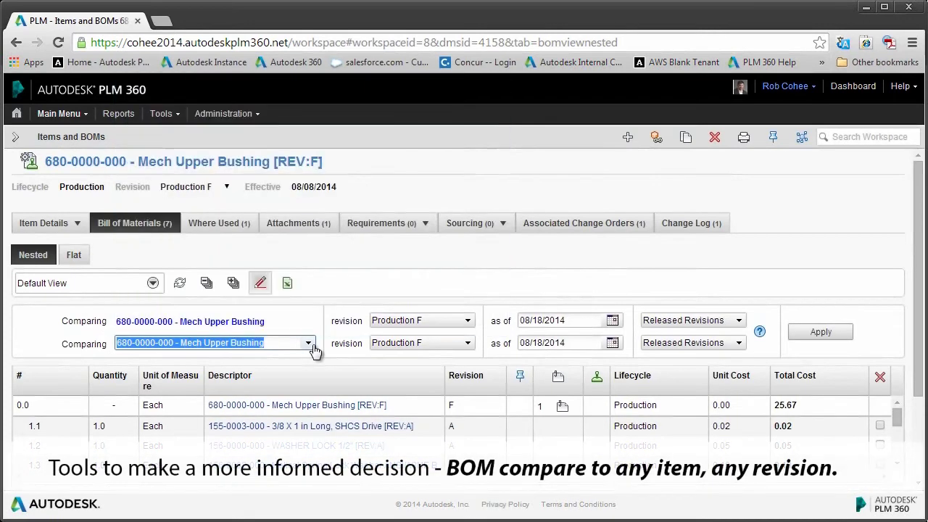
pyautogui.click(468, 343)
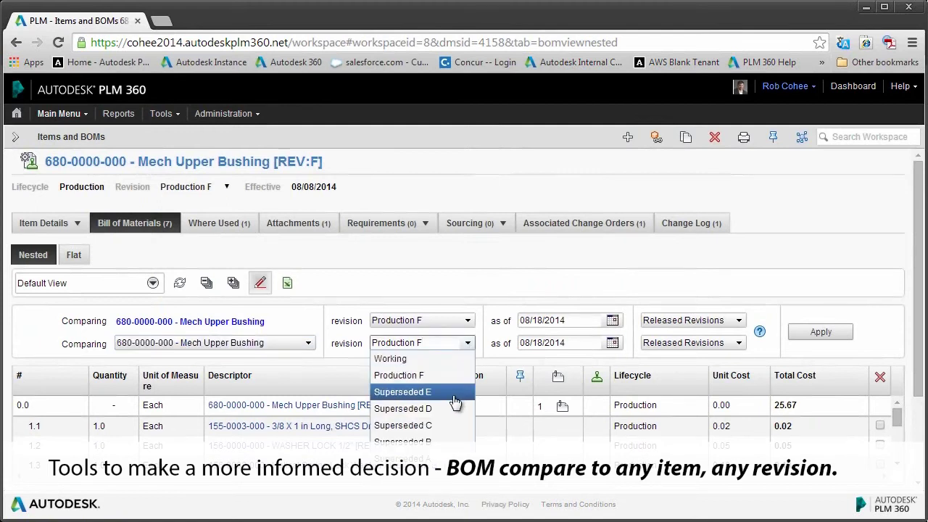
pyautogui.click(454, 392)
pyautogui.click(820, 333)
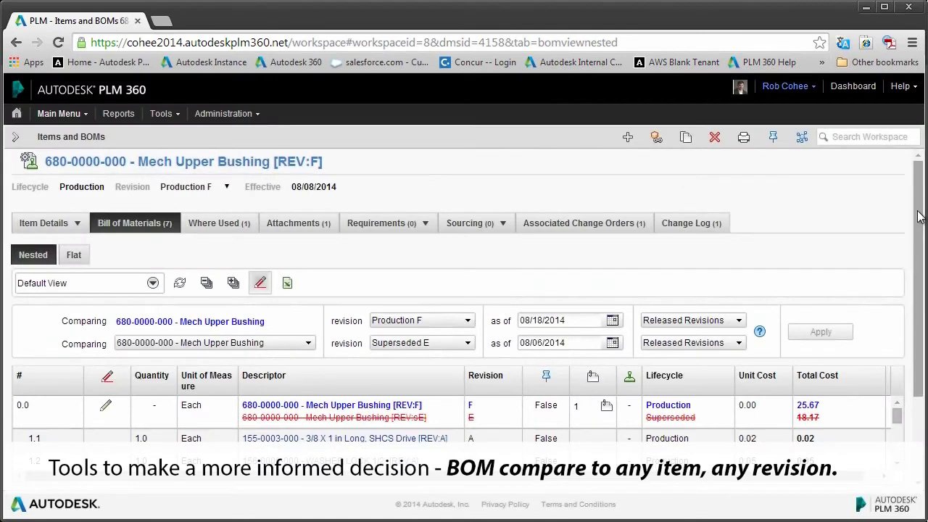
# Review the comparison results: REGULATOR PNEUMATIC added, totals 18.17 versus 25.67.
pyautogui.moveTo(917, 216); pyautogui.dragTo(922, 322)
pyautogui.scroll(-1, 652, 368)
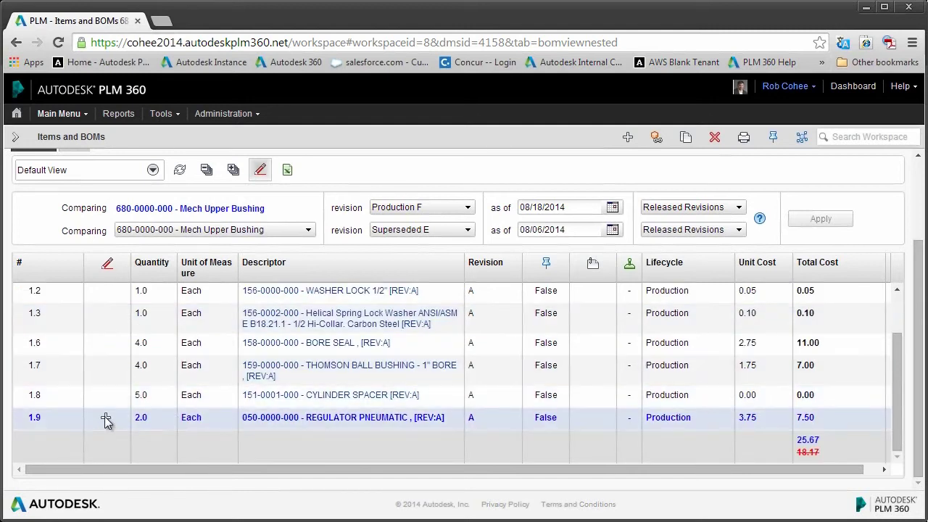
pyautogui.moveTo(107, 421)
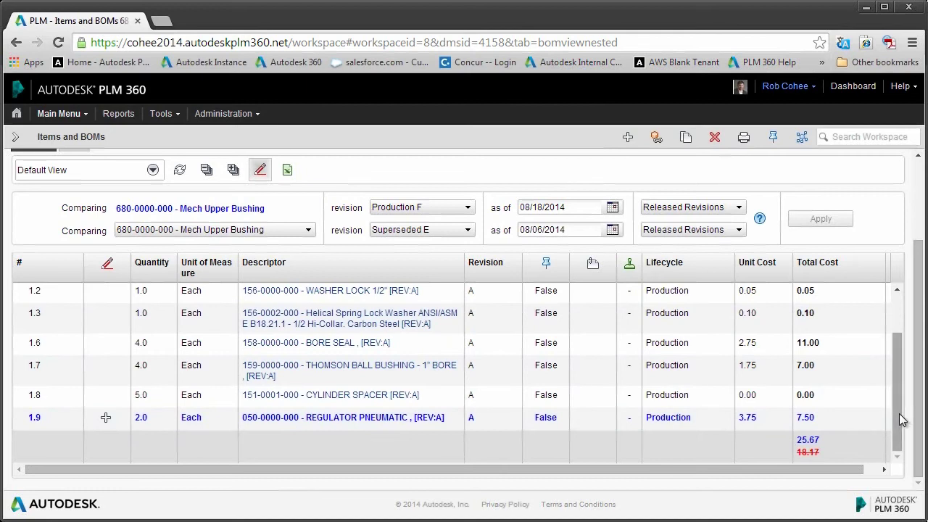
pyautogui.scroll(2, 901, 391)
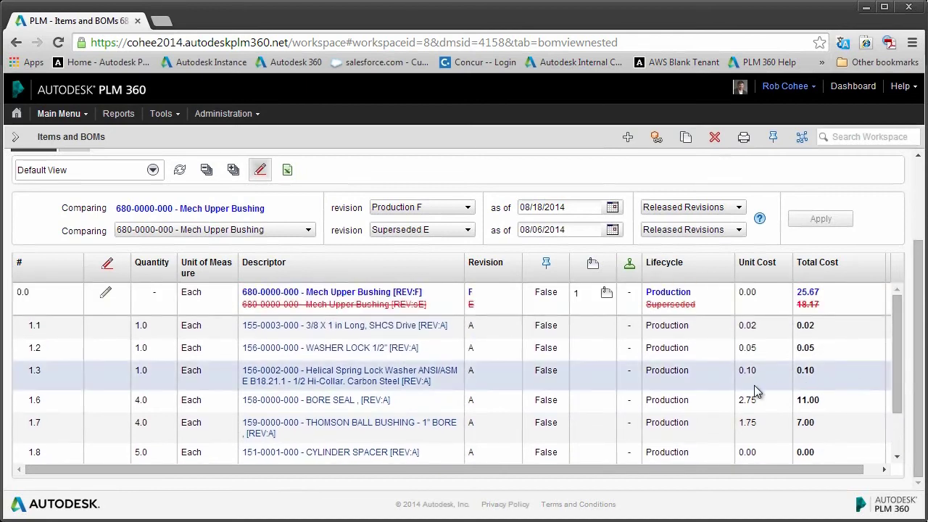
pyautogui.scroll(2, 706, 391)
pyautogui.scroll(1, 689, 392)
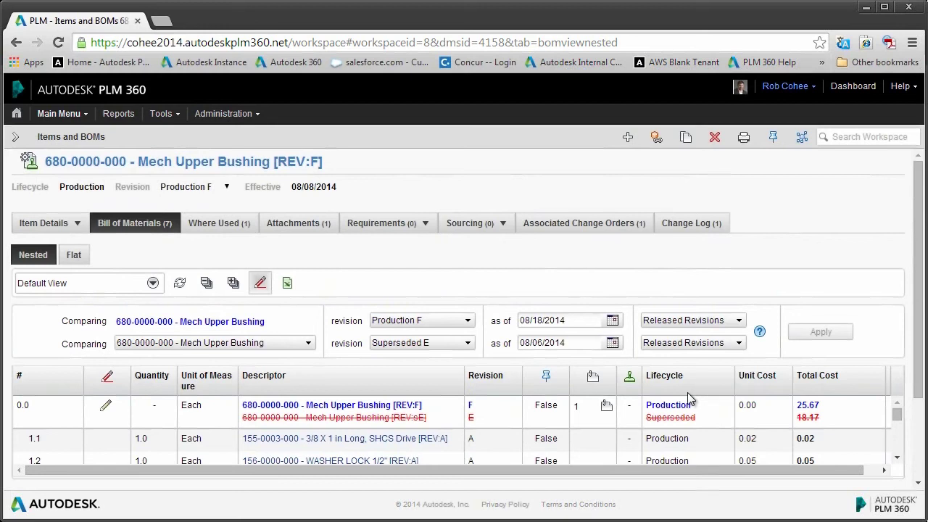
pyautogui.click(314, 350)
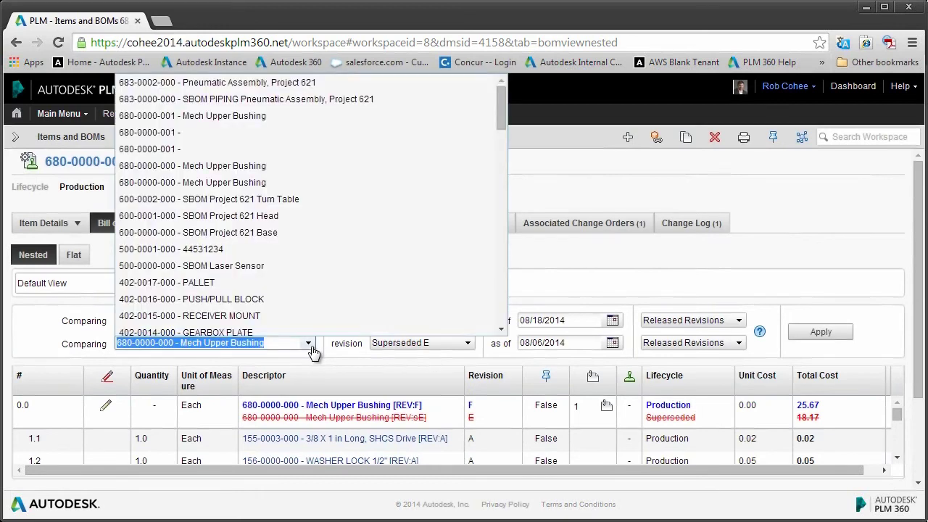
pyautogui.click(232, 119)
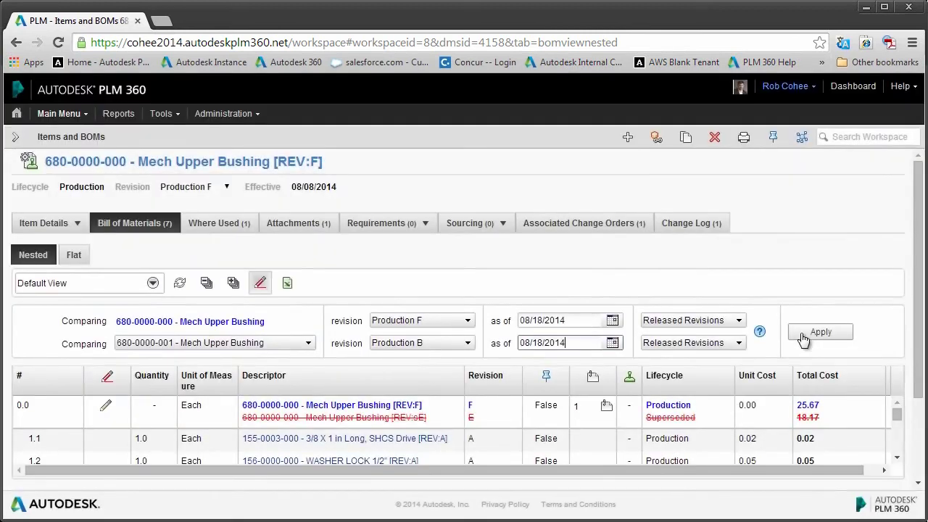
pyautogui.click(800, 332)
pyautogui.scroll(-5, 749, 294)
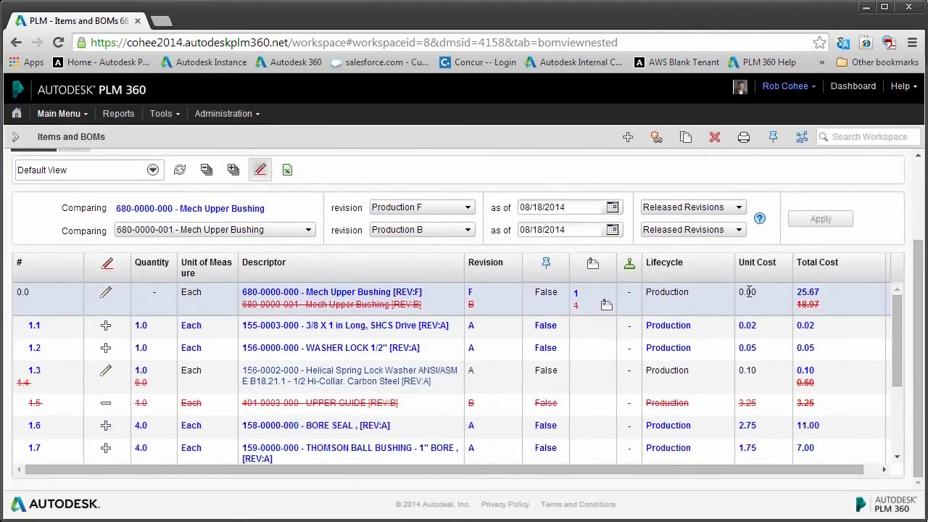
pyautogui.scroll(-2, 748, 295)
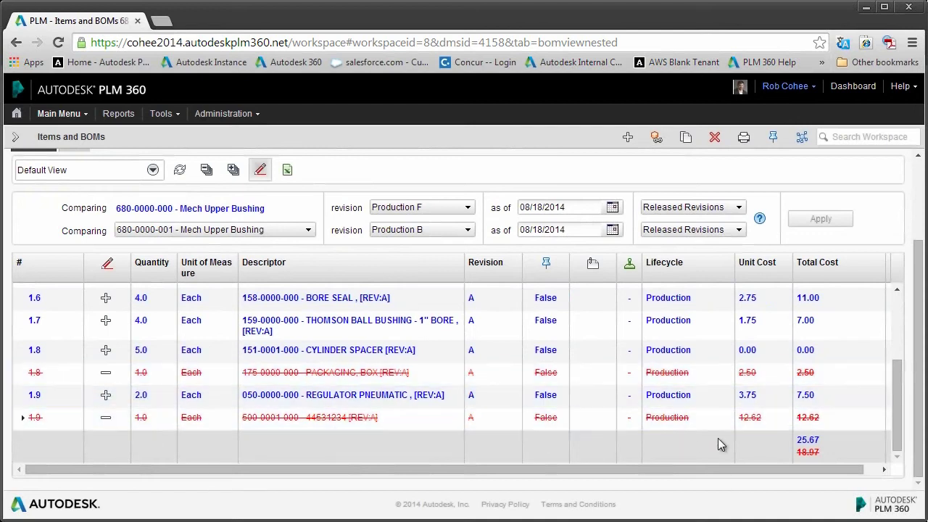
pyautogui.scroll(10, 810, 445)
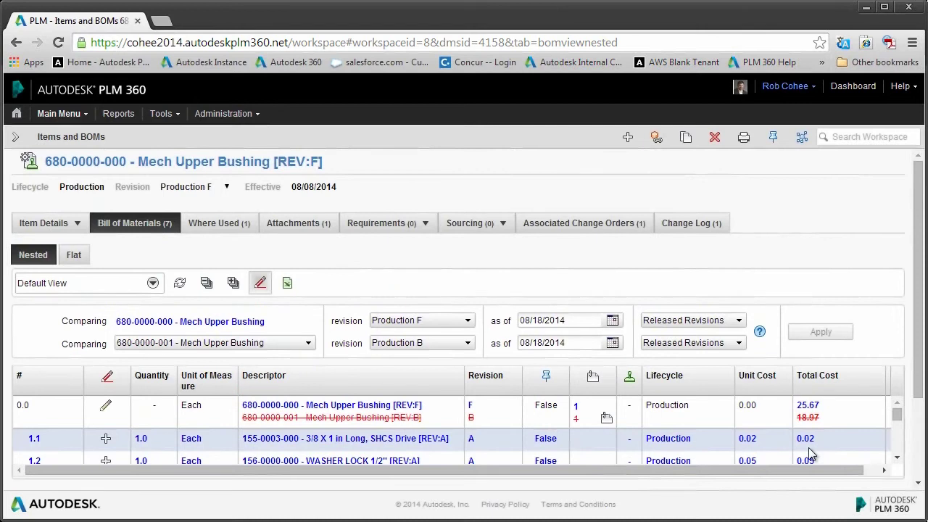
pyautogui.click(305, 224)
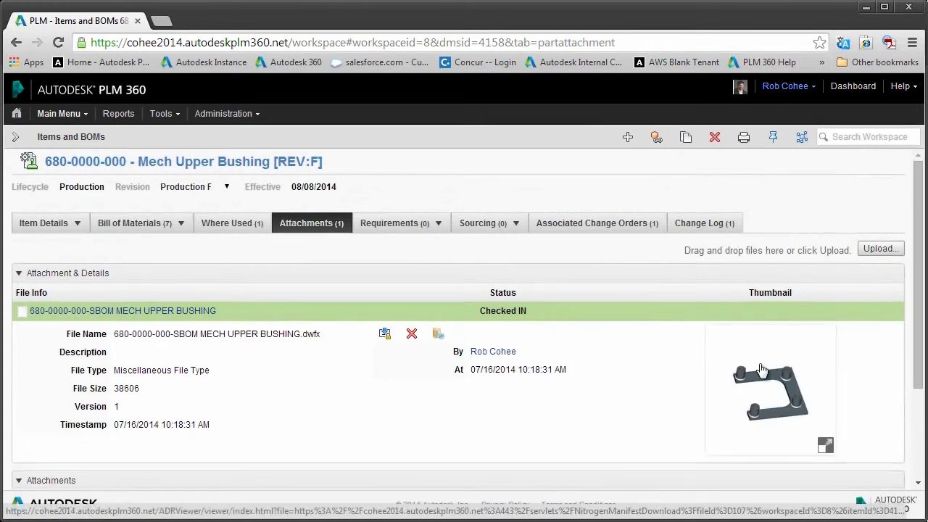
pyautogui.click(759, 363)
pyautogui.moveTo(524, 362); pyautogui.dragTo(390, 379)
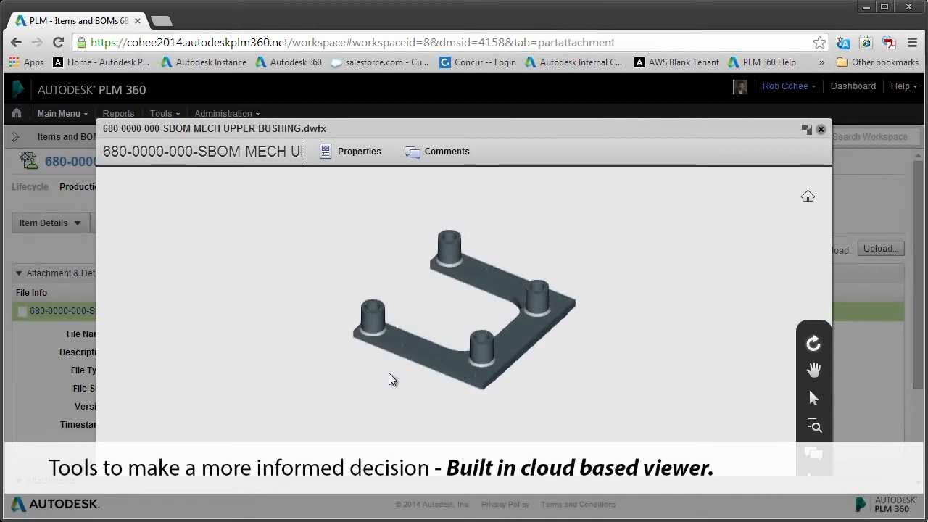
pyautogui.click(820, 129)
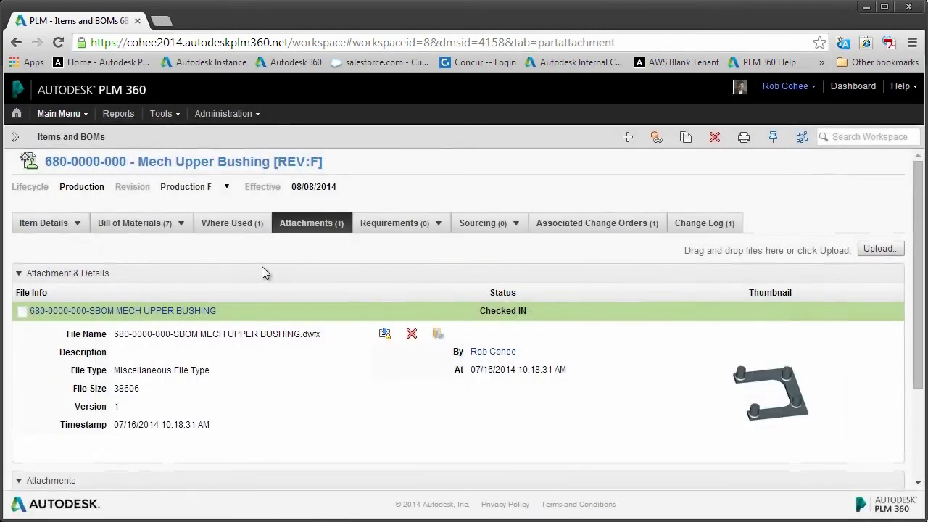
# Return to Mech Upper Bushing's Item Details and dismiss the first print preview tab.
pyautogui.click(45, 225)
pyautogui.click(744, 139)
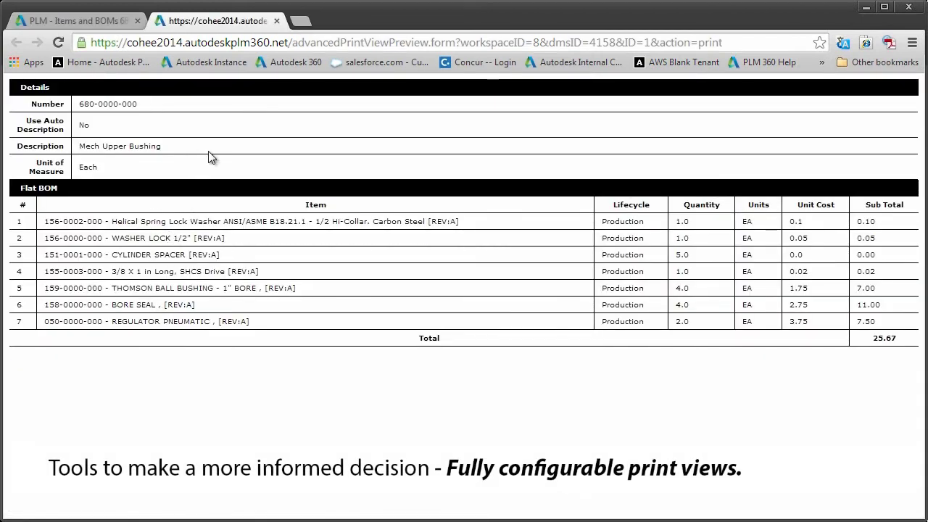
pyautogui.click(276, 23)
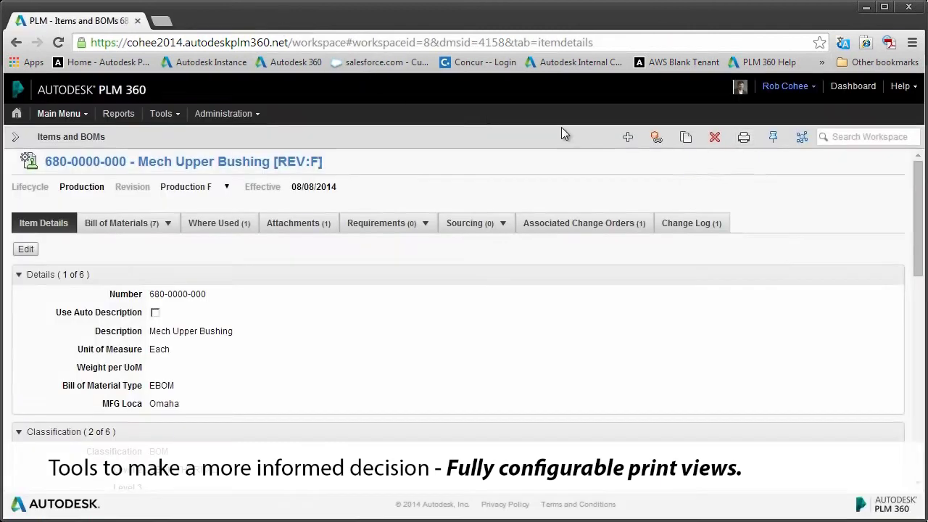
# Review the BOM Print Out preview of the item and its nested BOM, then close it.
pyautogui.click(743, 138)
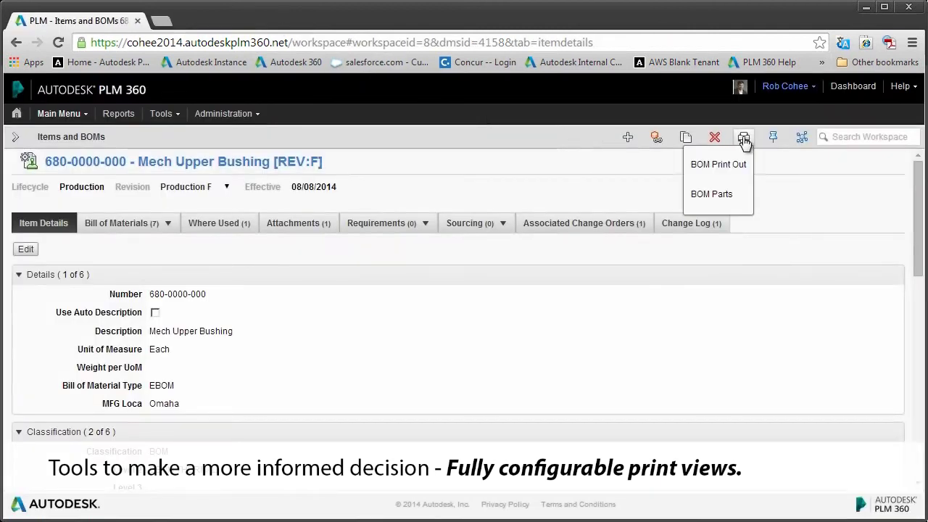
pyautogui.click(735, 167)
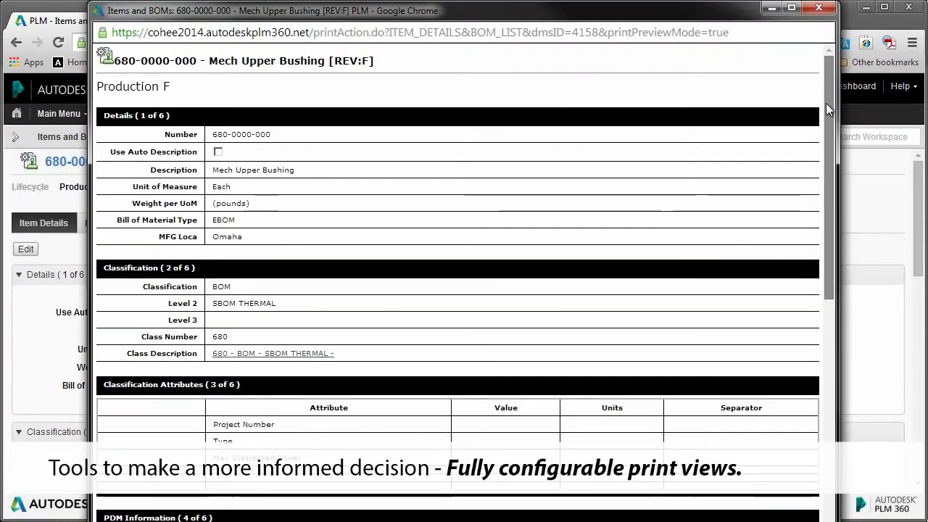
pyautogui.moveTo(826, 103); pyautogui.dragTo(878, 434)
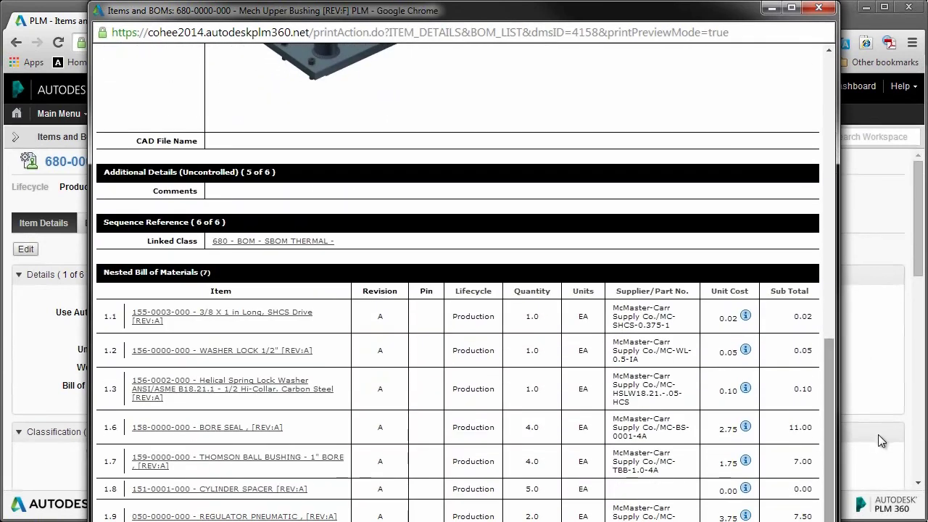
pyautogui.click(826, 10)
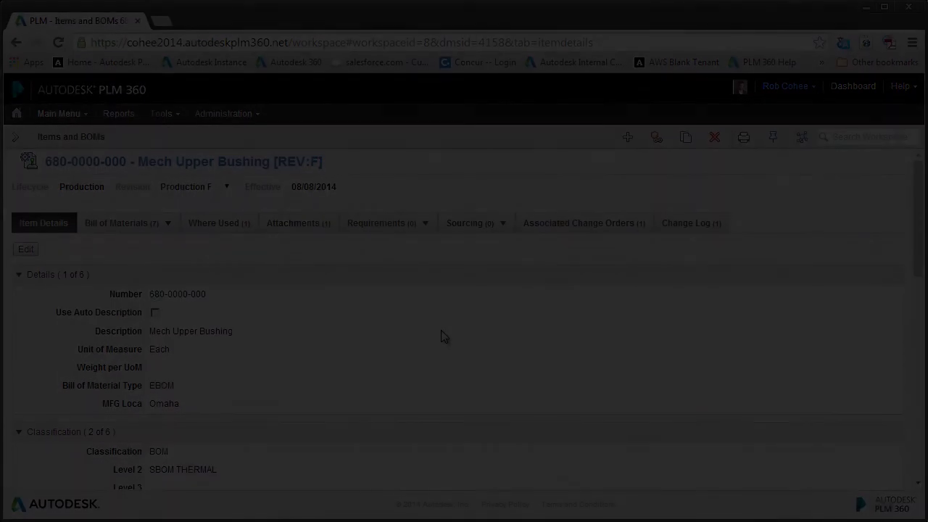